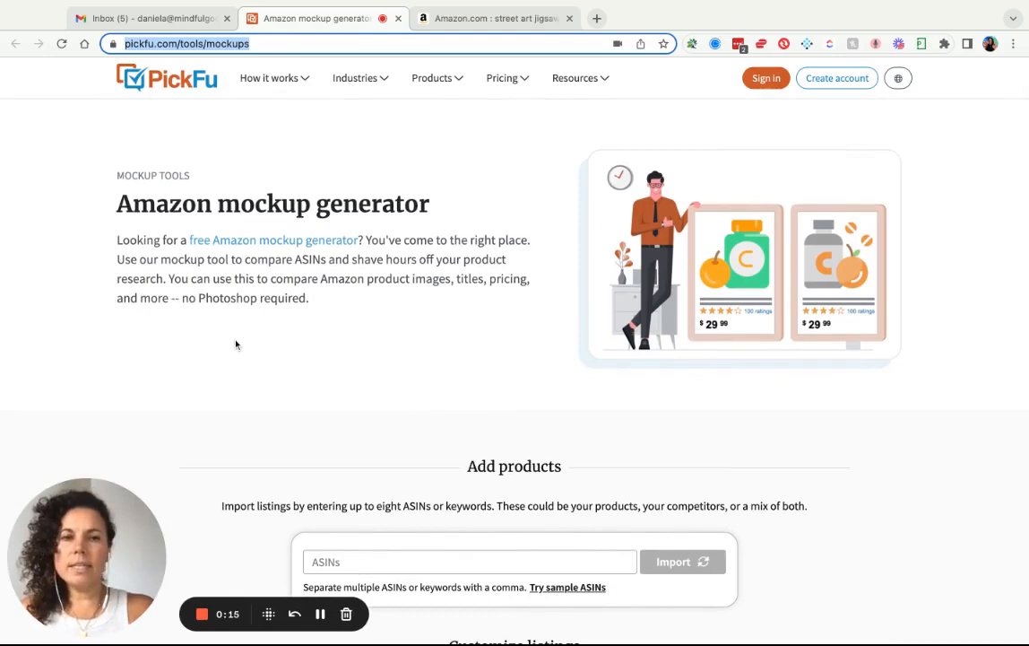
# Scroll down PickFu's Amazon mockup generator to the Add products section.
pyautogui.scroll(-1, 236, 344)
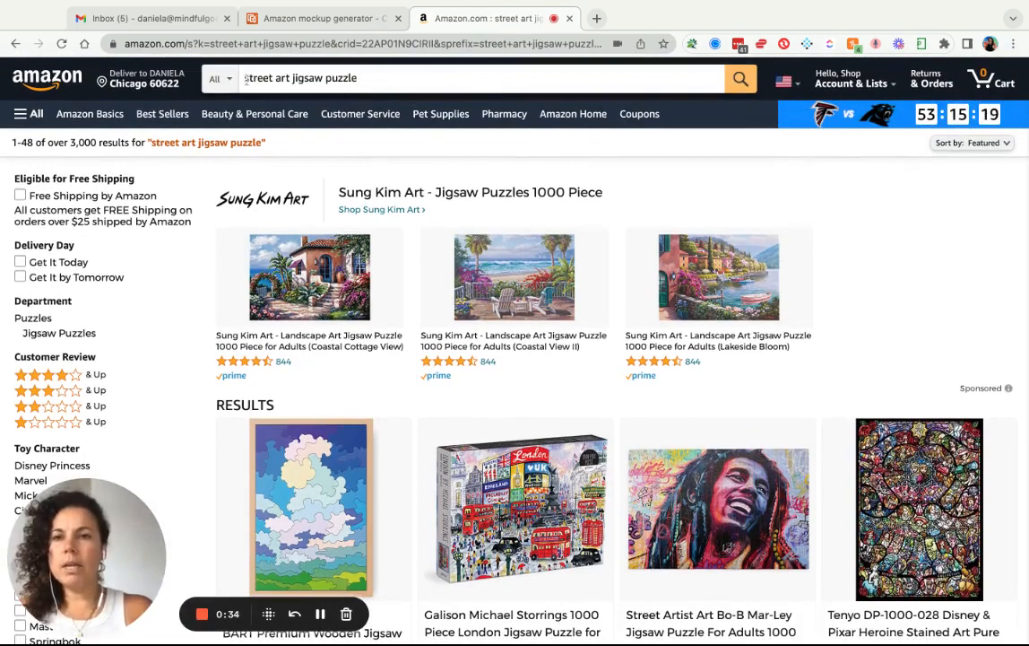
# Open the Bob Marley and Tenyo stained art puzzles in background tabs.
pyautogui.scroll(-3, 477, 176)
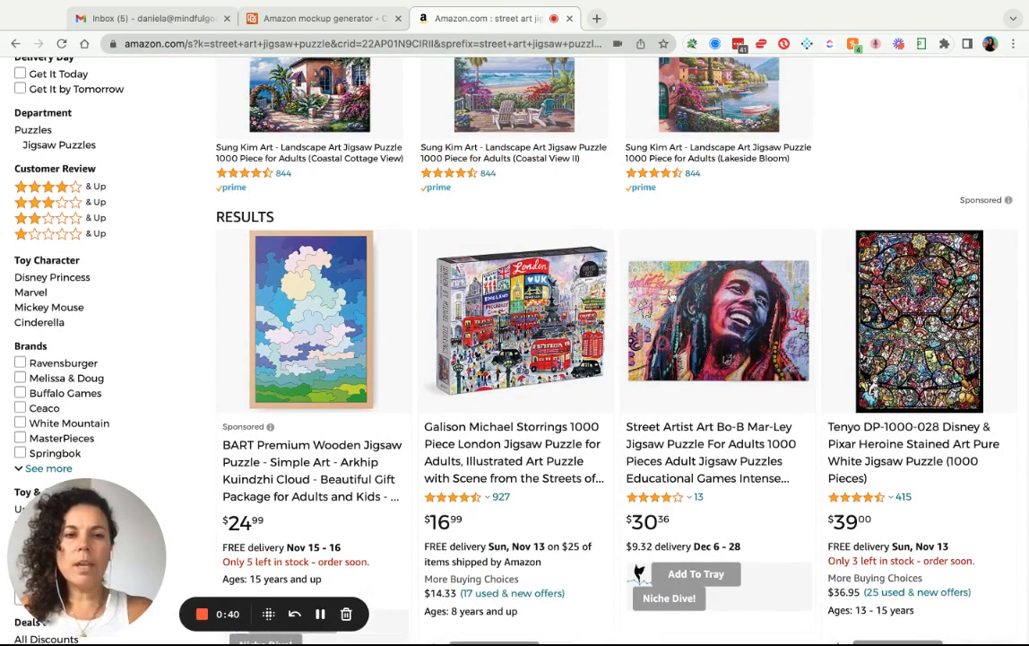
pyautogui.scroll(-2, 610, 291)
pyautogui.scroll(-1, 676, 325)
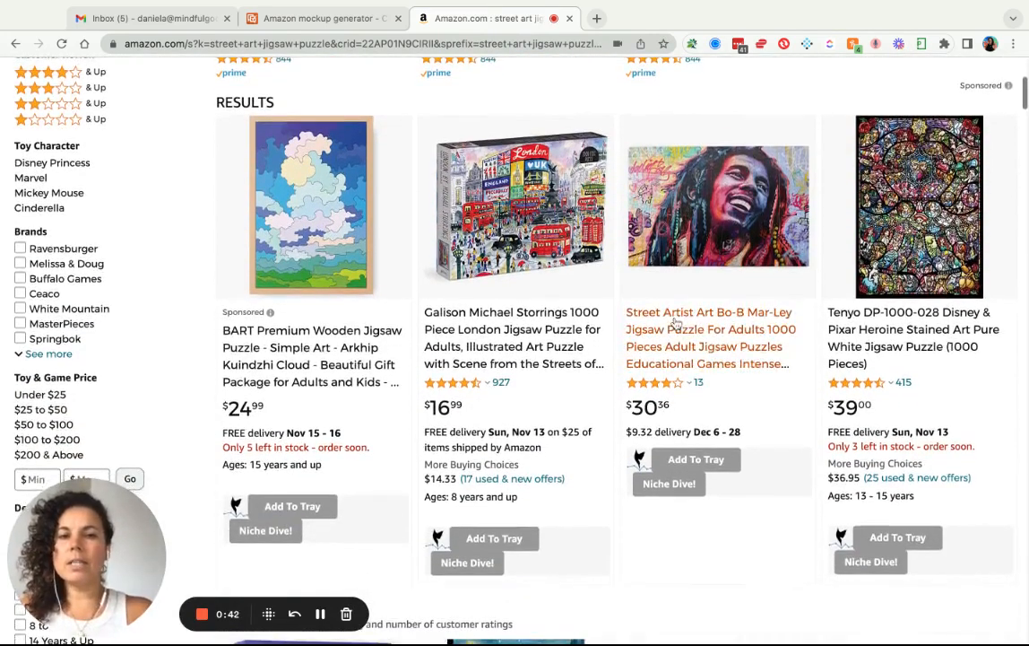
pyautogui.scroll(1, 712, 364)
pyautogui.rightClick(712, 365)
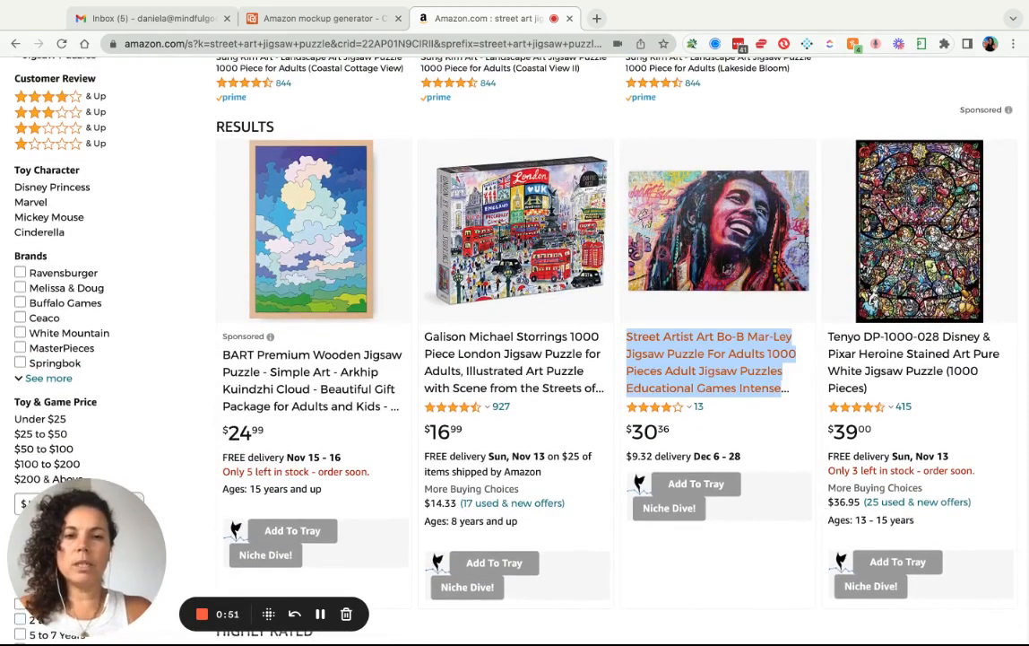
pyautogui.scroll(-4, 892, 271)
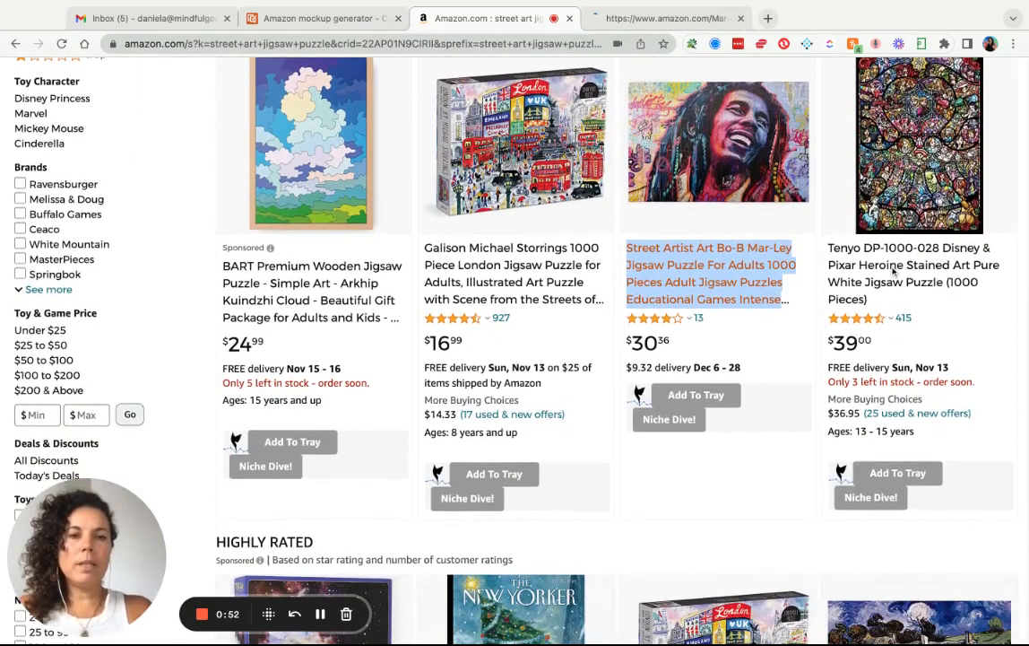
pyautogui.rightClick(890, 272)
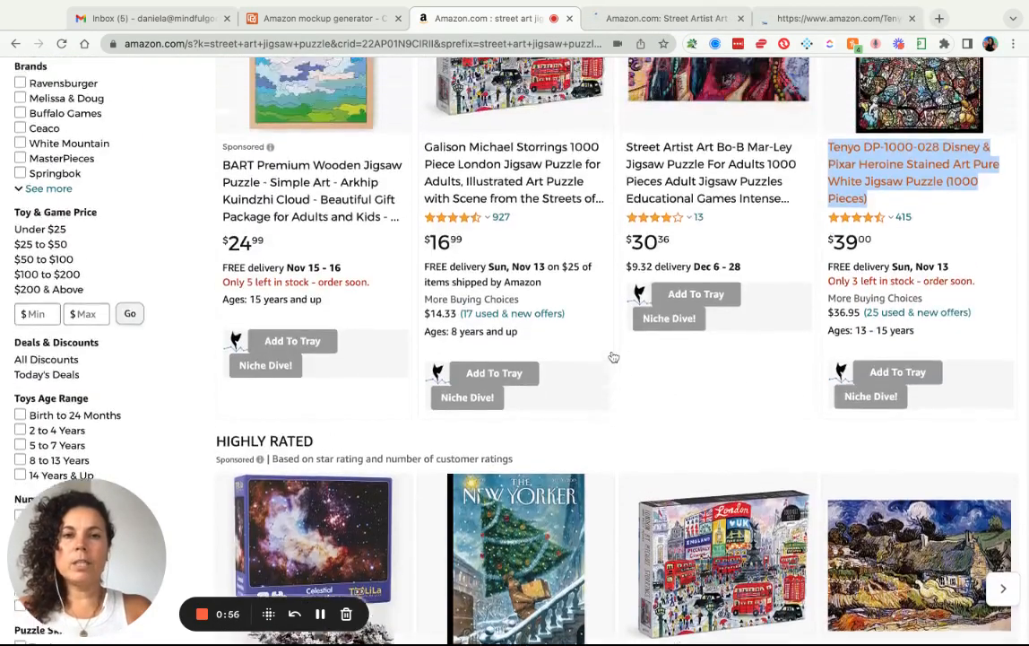
# Open the najiaxiaowu graffiti, Graffiti Puzzle and Cool Jigsaw Puzzles mural listings in new tabs.
pyautogui.scroll(-1, 829, 320)
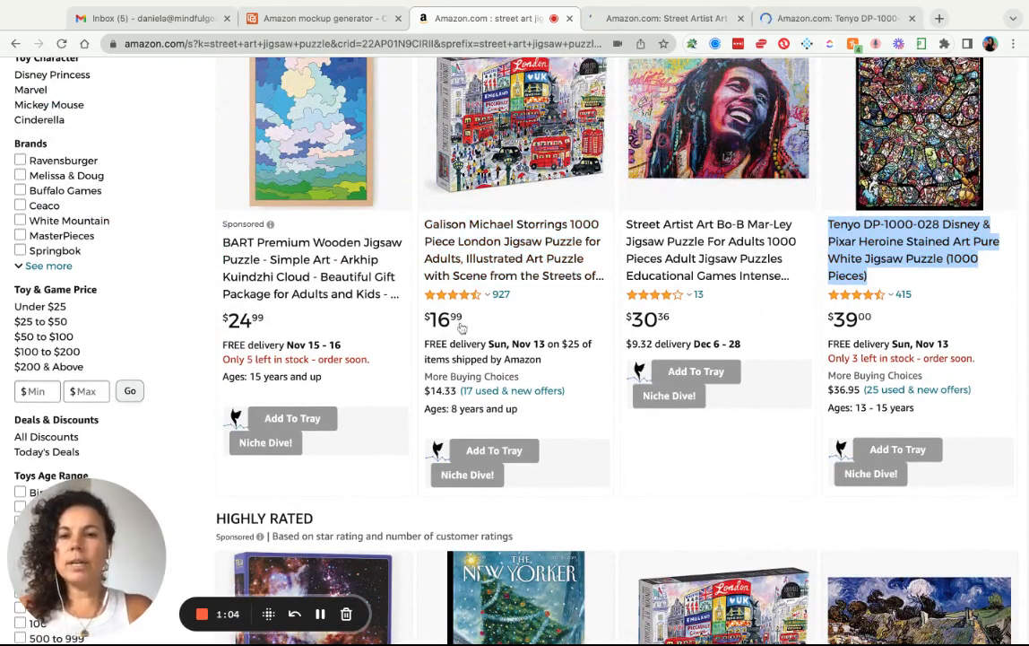
pyautogui.scroll(-1, 593, 291)
pyautogui.scroll(-5, 593, 292)
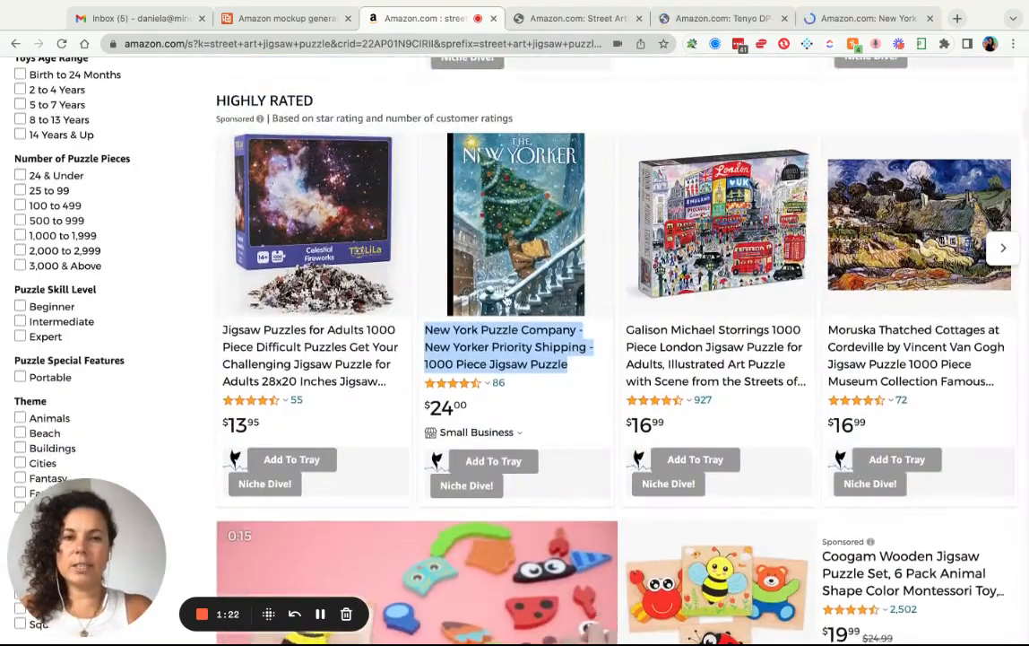
pyautogui.scroll(-3, 574, 341)
pyautogui.scroll(1, 574, 341)
pyautogui.scroll(-1, 574, 340)
pyautogui.scroll(-9, 439, 280)
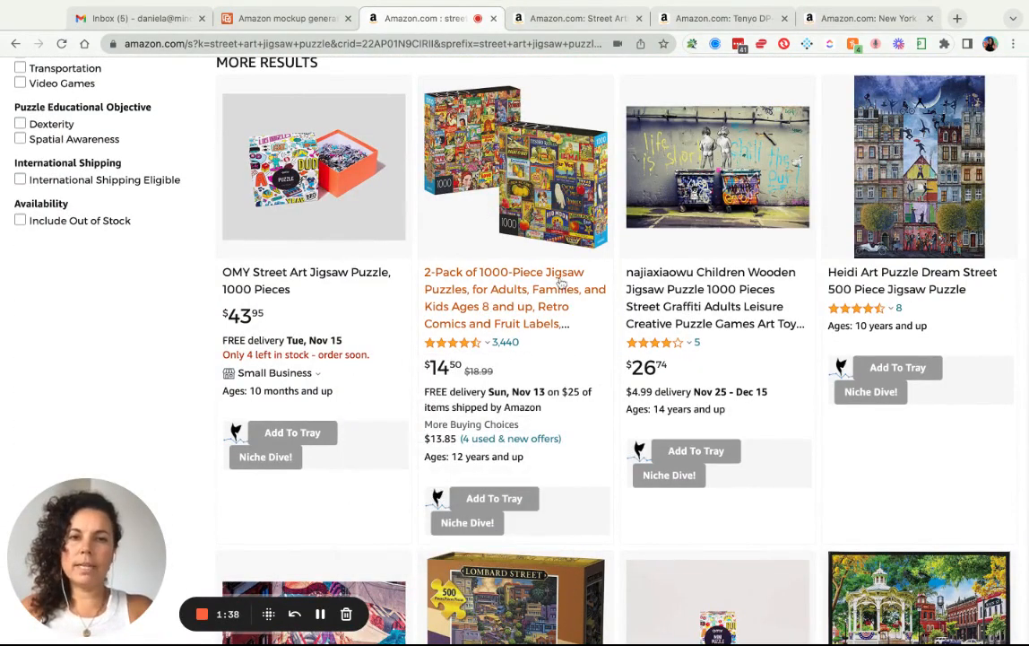
pyautogui.keyDown('alt'); pyautogui.click(688, 293); pyautogui.keyUp('alt')
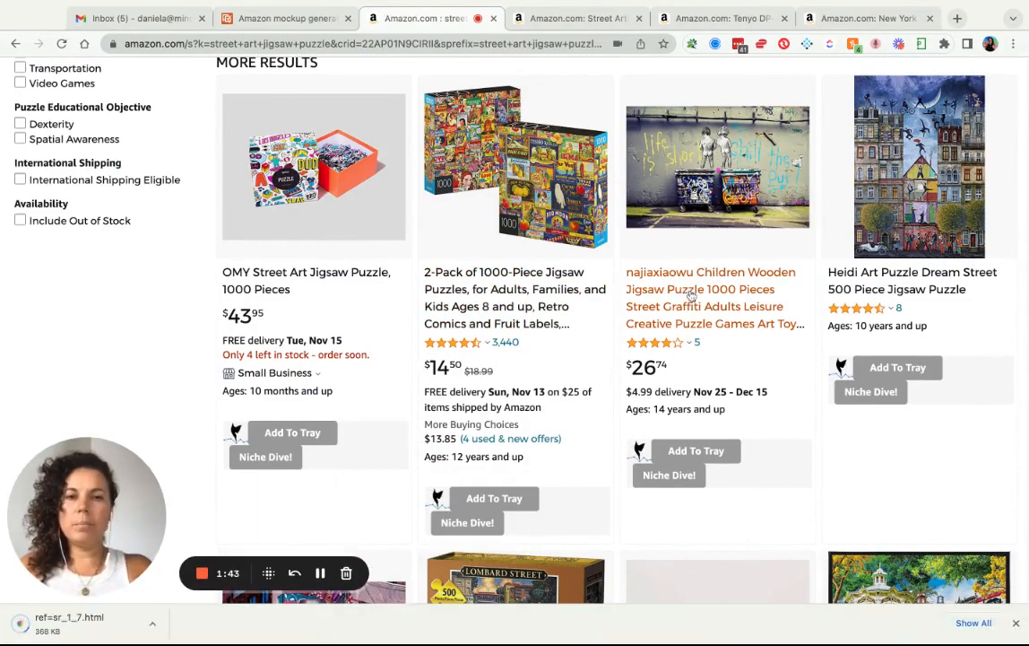
pyautogui.keyDown('super'); pyautogui.click(691, 296); pyautogui.keyUp('super')
pyautogui.scroll(-5, 502, 305)
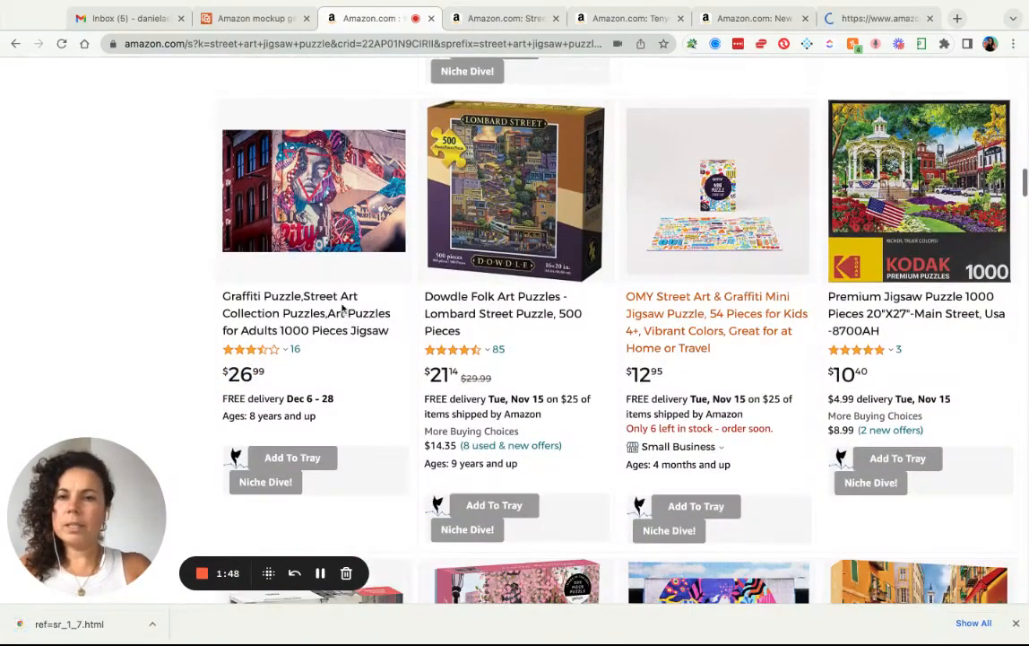
pyautogui.keyDown('super'); pyautogui.click(296, 312); pyautogui.keyUp('super')
pyautogui.scroll(-5, 296, 312)
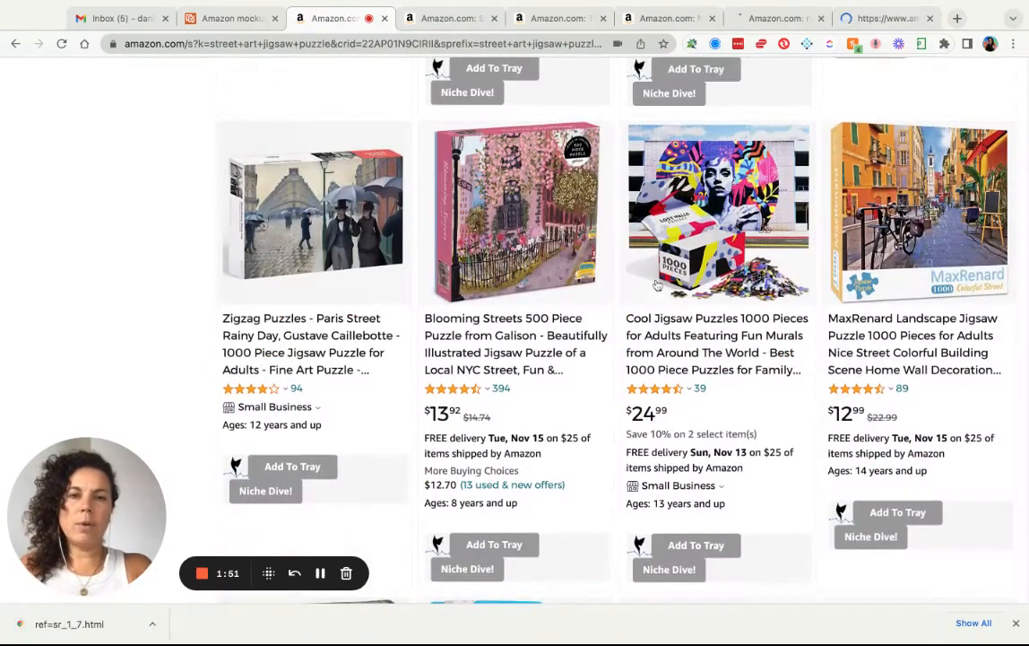
pyautogui.keyDown('super'); pyautogui.click(693, 342); pyautogui.keyUp('super')
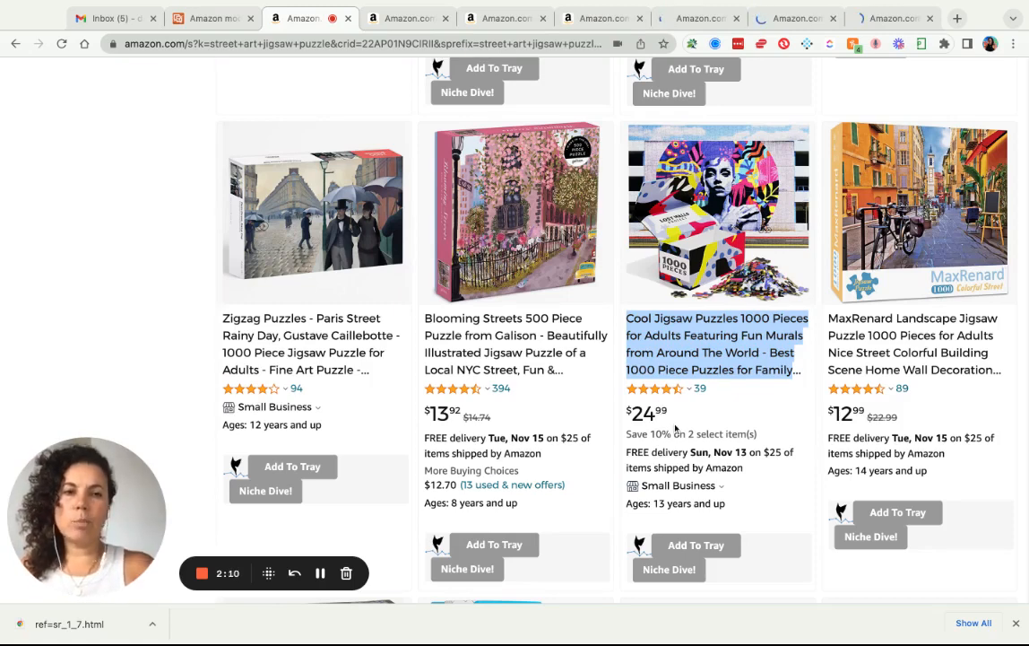
# Paste ASINs B08MXNCSQ2, B07VCT5M4D, B08P33RPSW, B08XYB3V1L comma-separated into PickFu and import them.
pyautogui.click(412, 25)
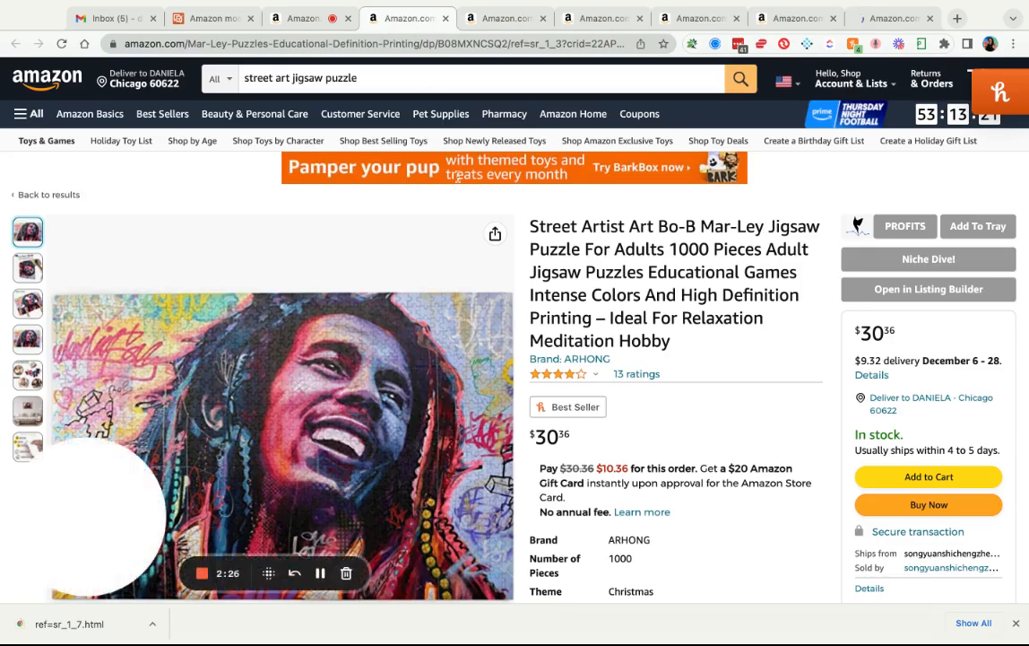
pyautogui.doubleClick(532, 43)
pyautogui.hotkey('ctrl', 'c')
pyautogui.click(222, 24)
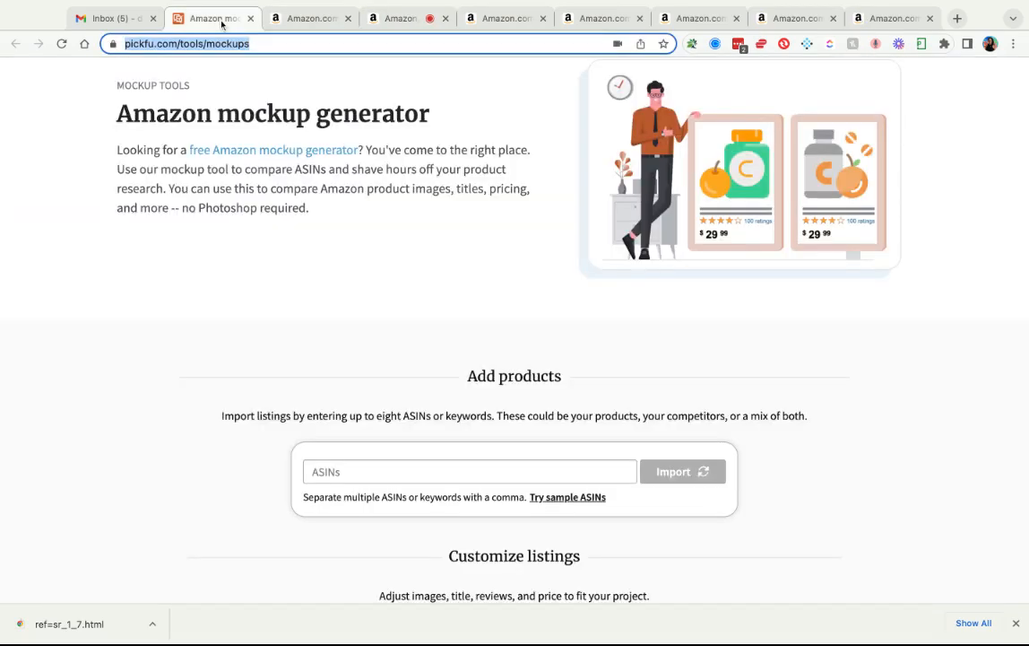
pyautogui.click(372, 468)
pyautogui.hotkey('ctrl', 'v')
pyautogui.write(',')
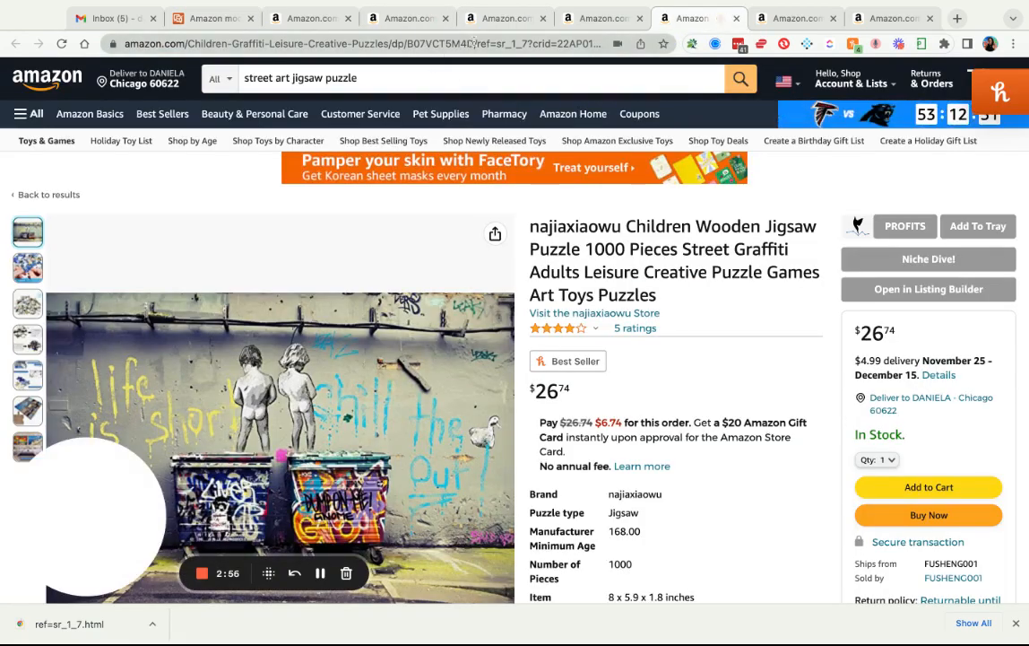
pyautogui.moveTo(474, 44); pyautogui.dragTo(421, 48)
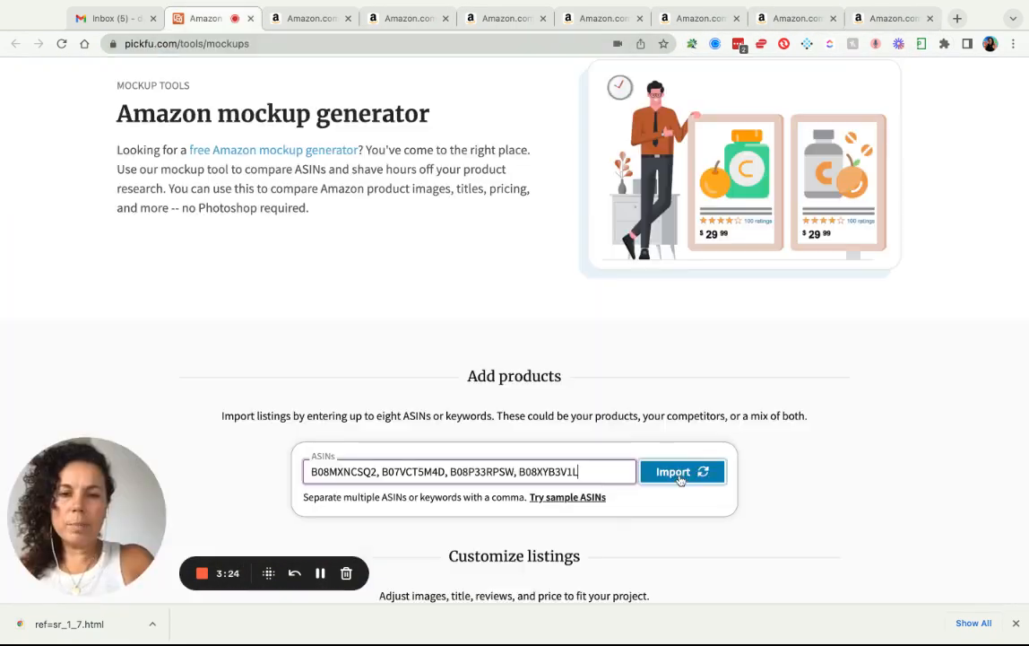
pyautogui.click(681, 471)
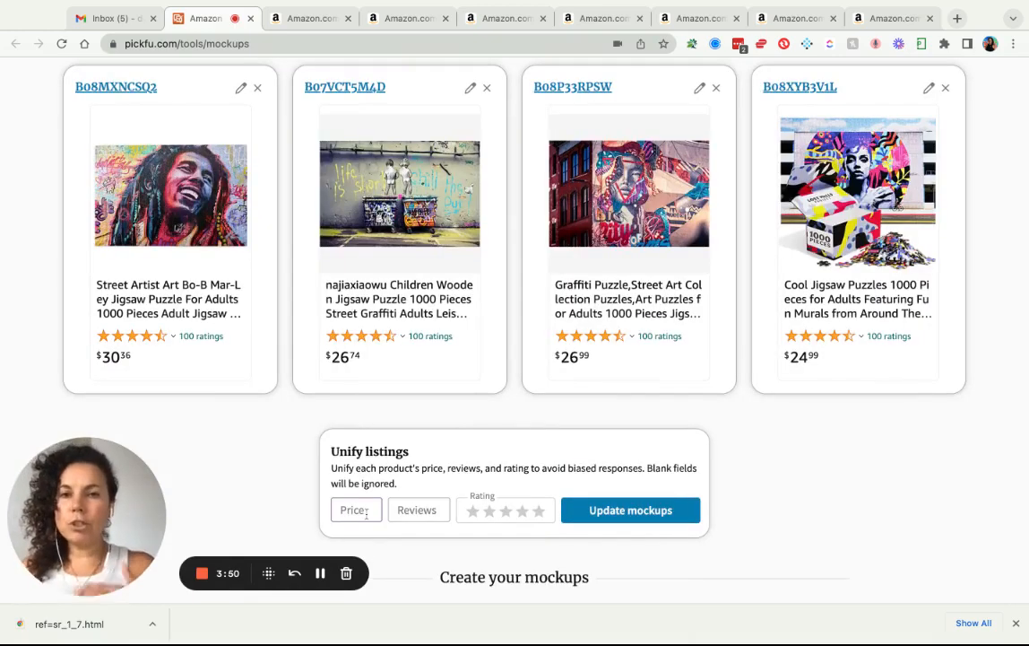
# After the four puzzle mockups import, select the shared Price field under Unify listings.
pyautogui.click(365, 513)
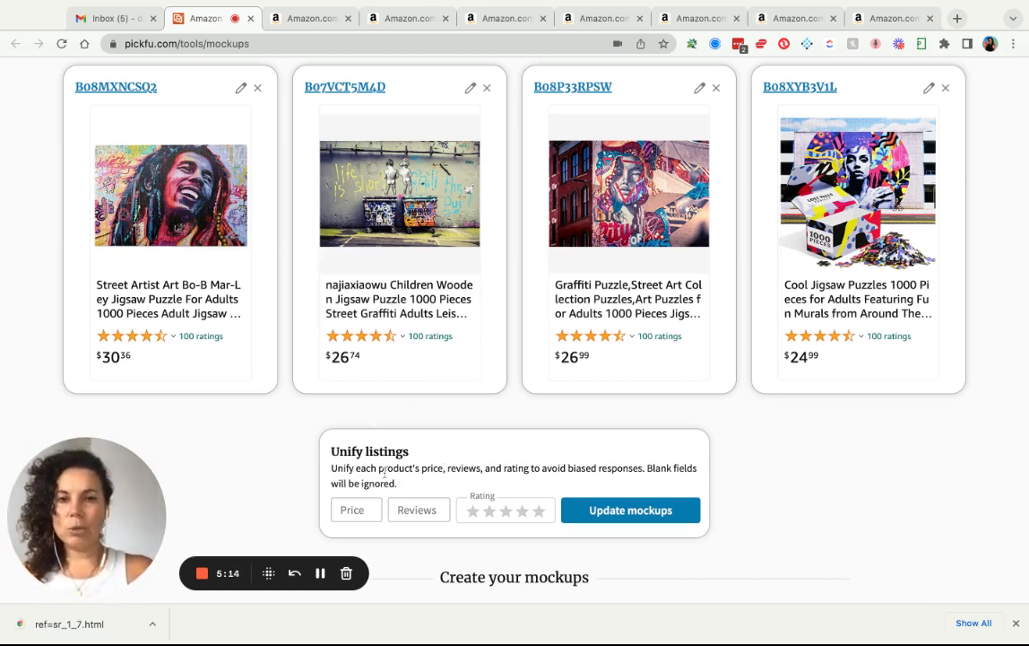
# Unify all mockups at price 24.99, 100 reviews and 4.5 stars, then import them to the poll builder.
pyautogui.click(352, 509)
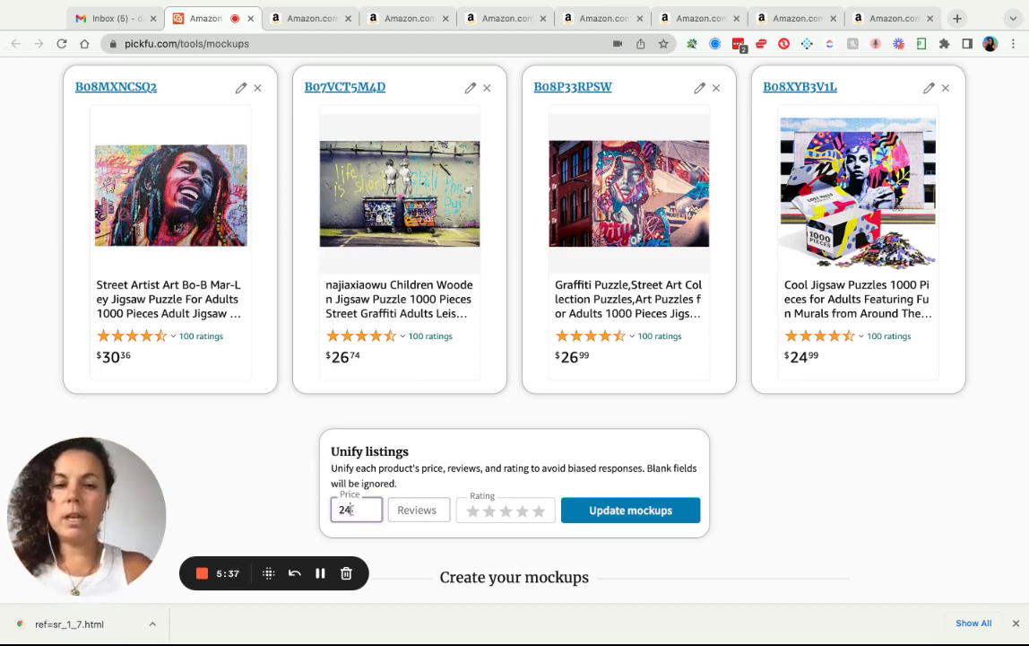
pyautogui.write('24.99')
pyautogui.click(402, 511)
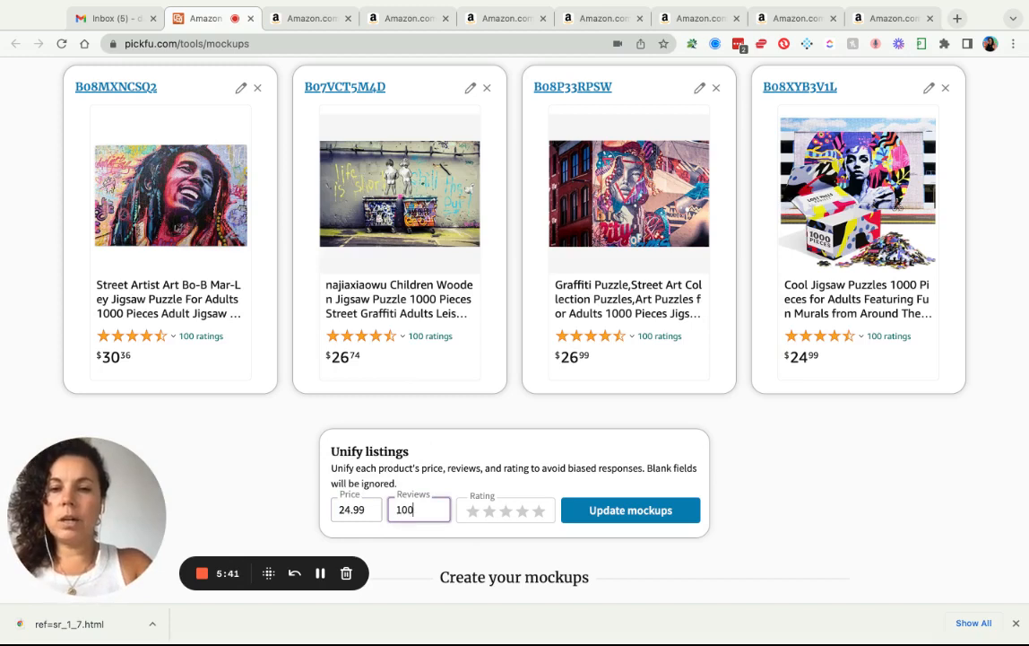
pyautogui.click(536, 511)
pyautogui.click(587, 519)
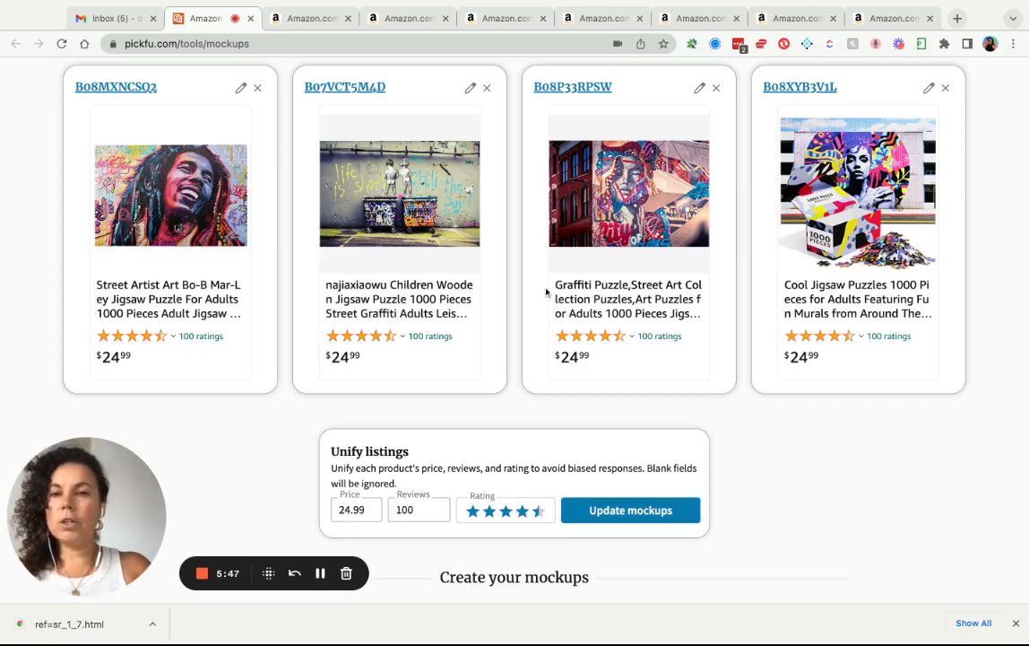
pyautogui.scroll(-3, 849, 444)
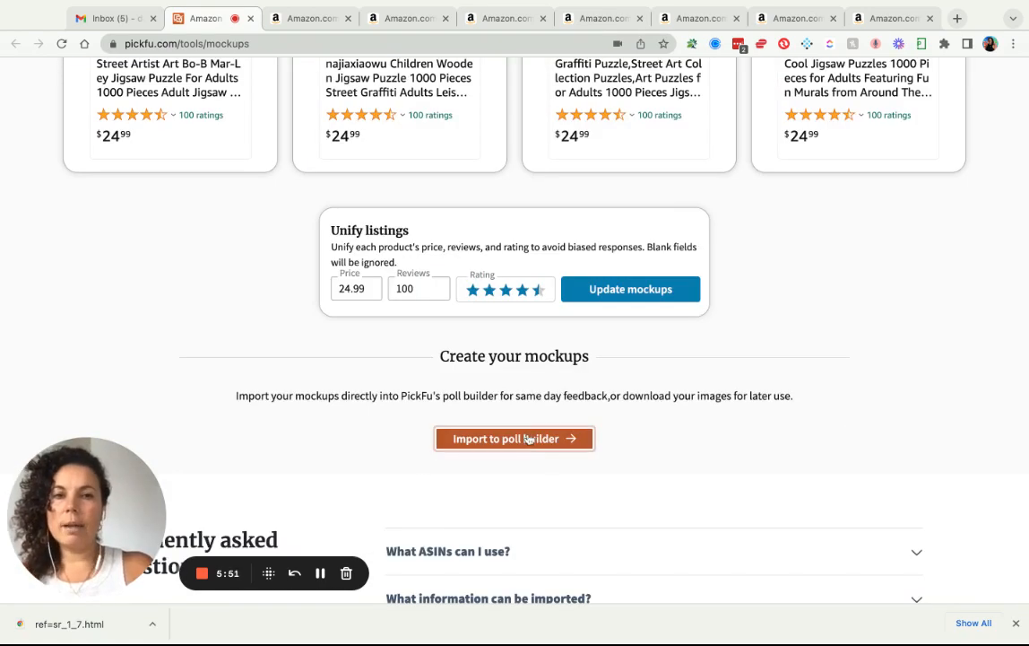
pyautogui.click(528, 443)
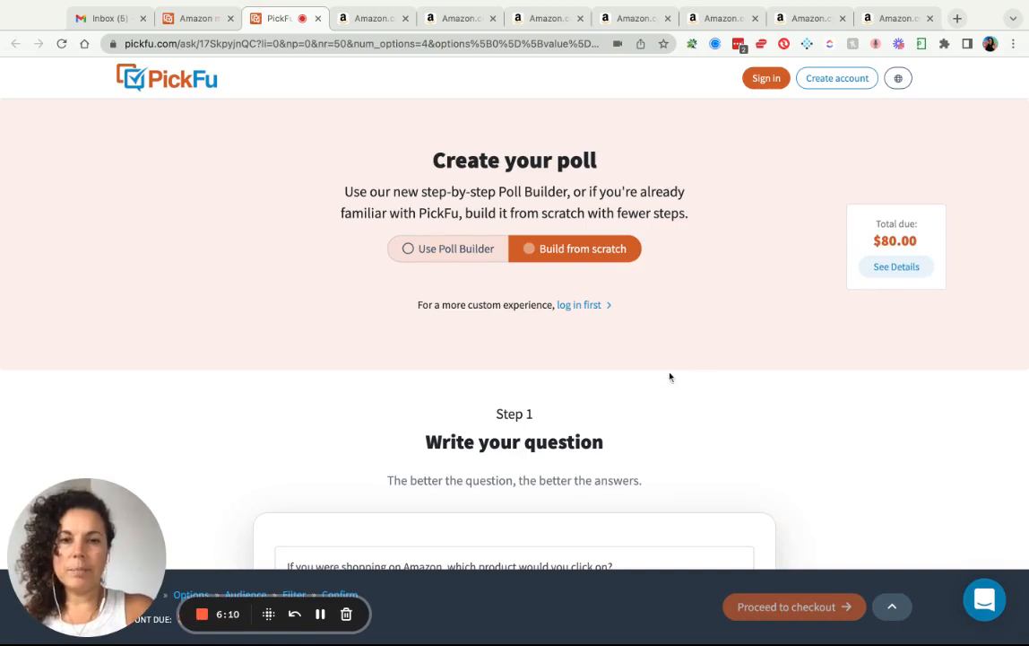
# Review the imported poll setup and advance to the audience size step.
pyautogui.scroll(-2, 670, 377)
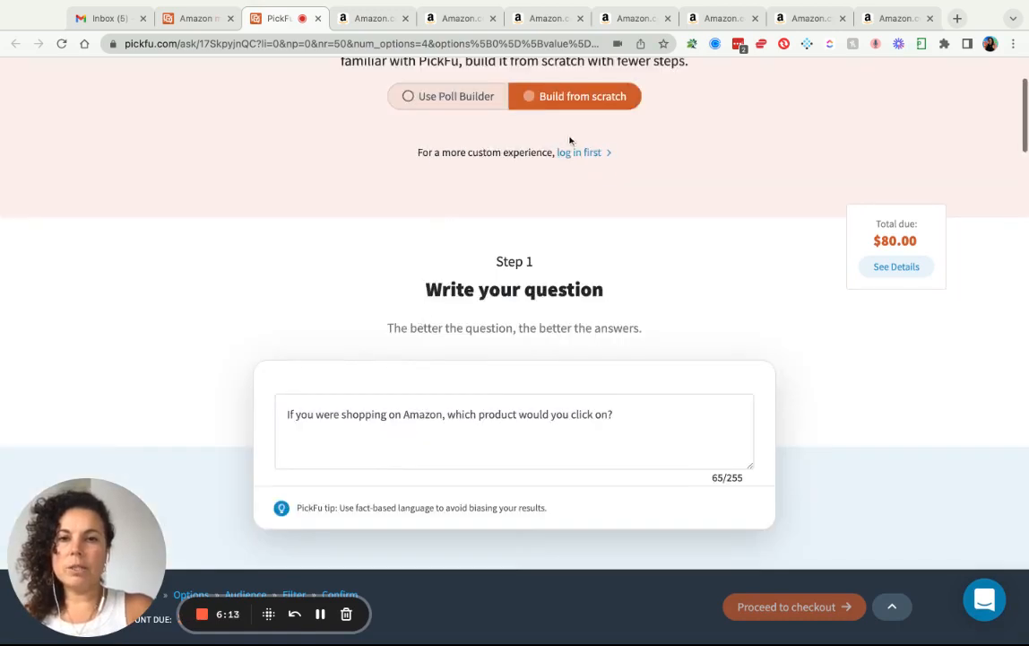
pyautogui.scroll(-2, 522, 350)
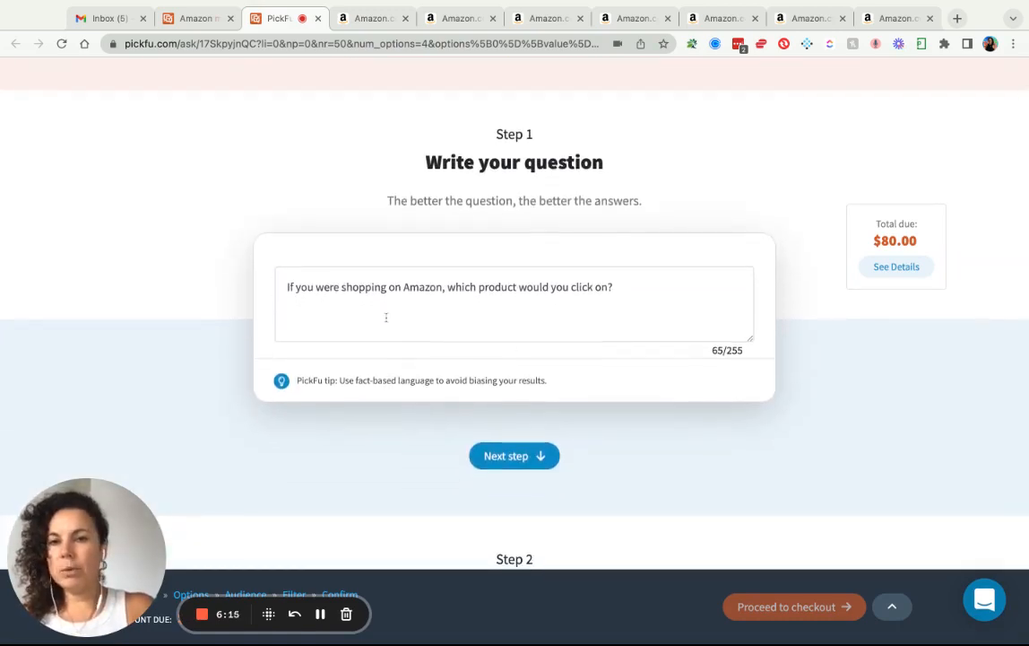
pyautogui.scroll(-2, 536, 321)
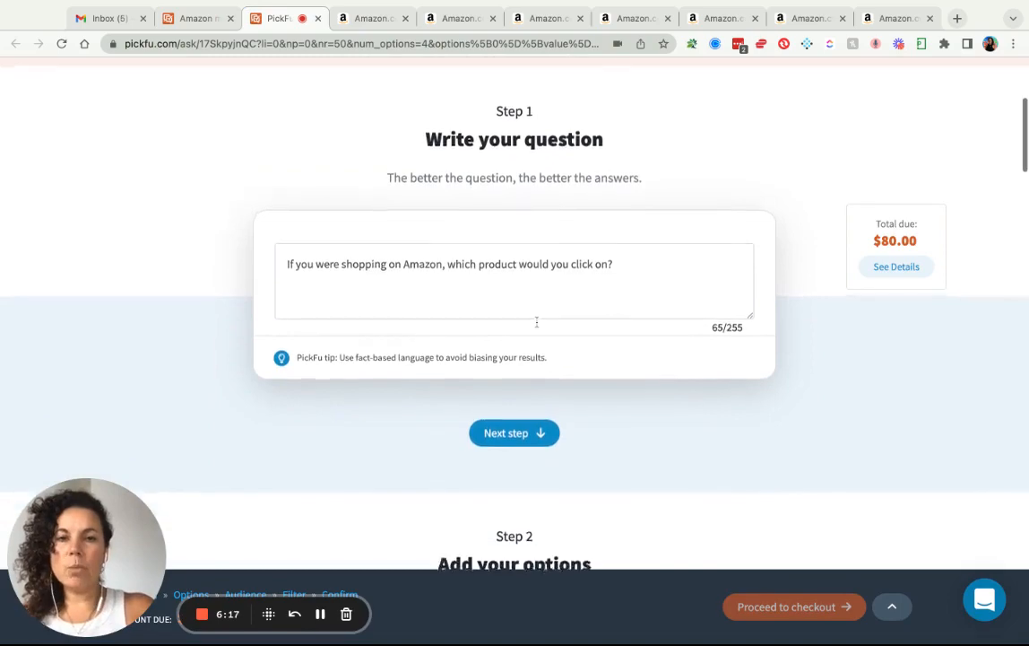
pyautogui.scroll(-3, 518, 373)
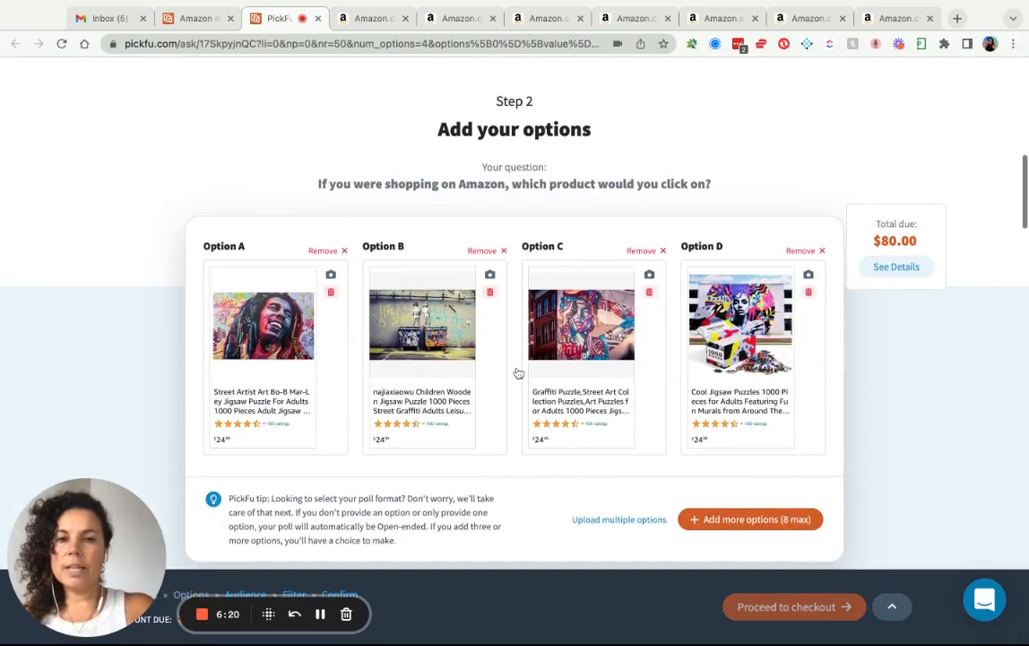
pyautogui.scroll(-1, 516, 376)
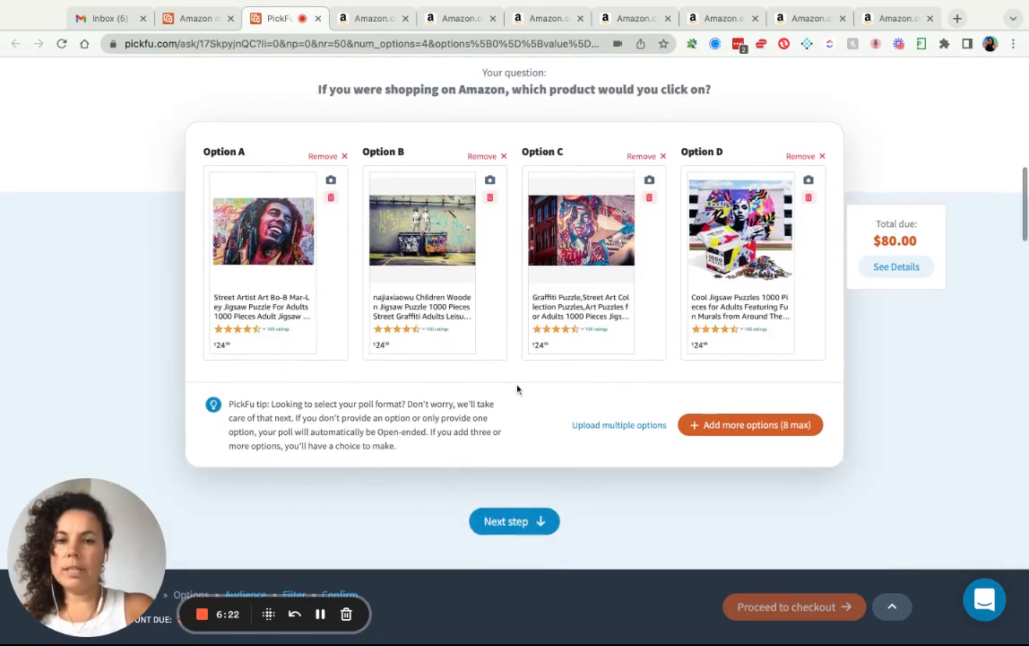
pyautogui.scroll(-5, 517, 399)
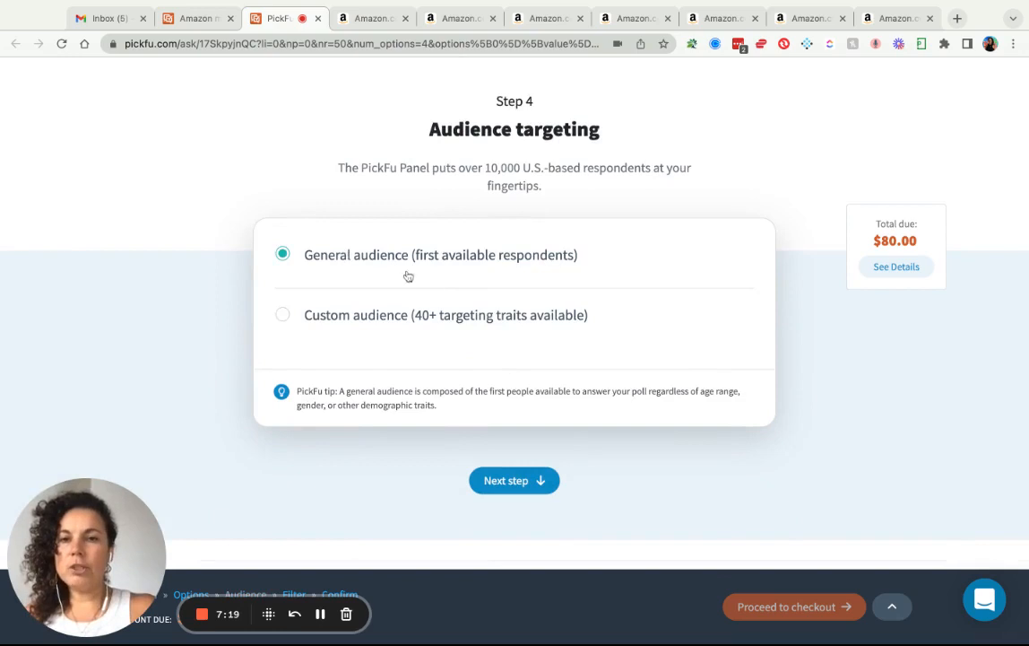
pyautogui.scroll(-3, 405, 272)
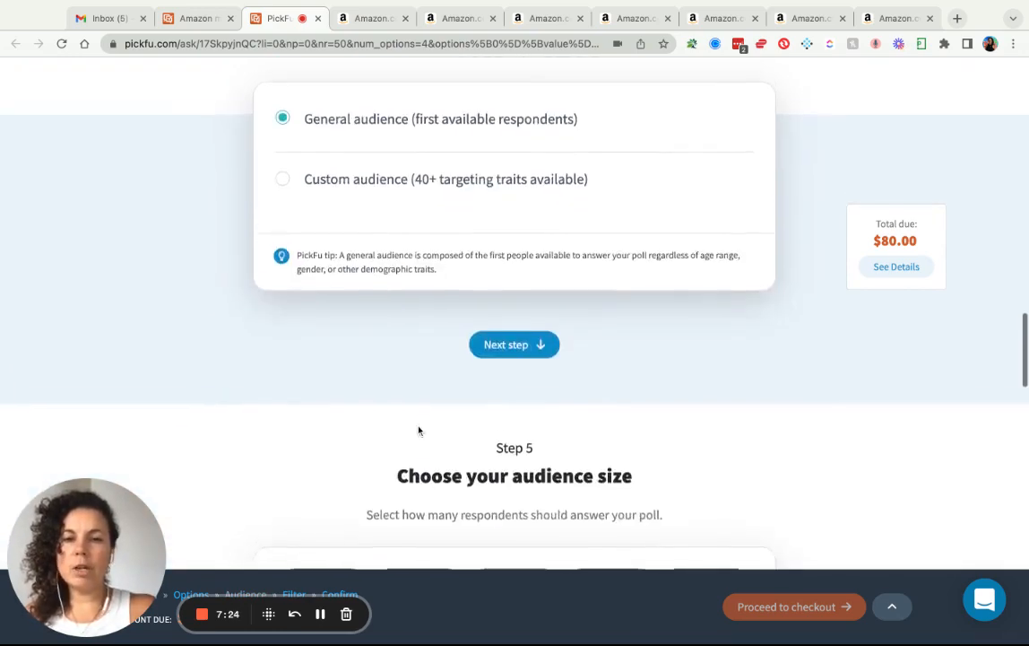
pyautogui.scroll(1, 418, 430)
pyautogui.scroll(-2, 440, 377)
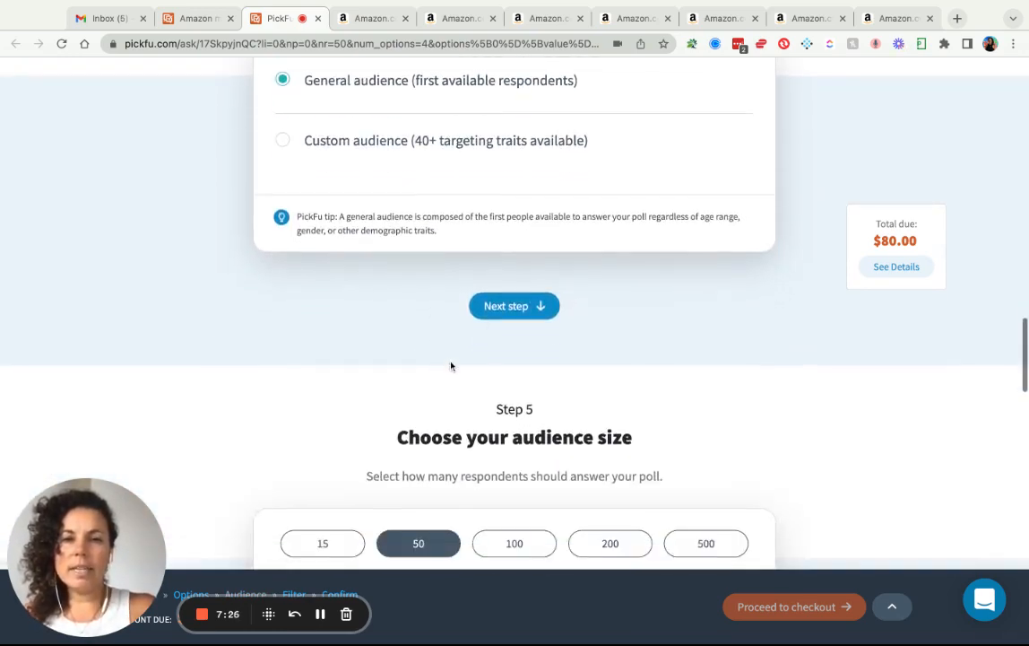
pyautogui.click(483, 306)
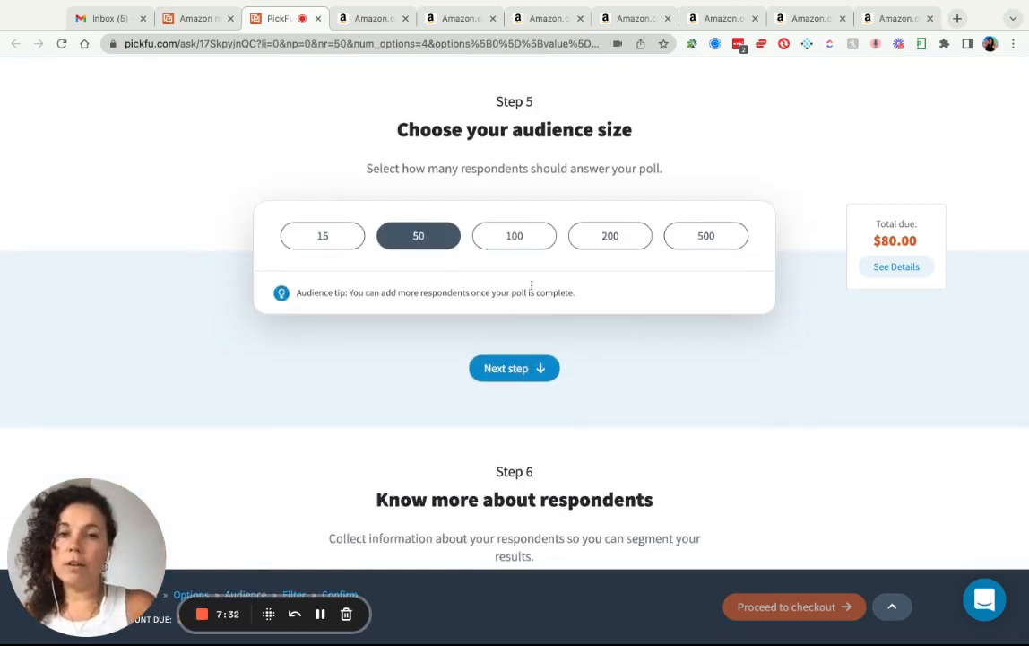
# Try a custom audience, revert to a general audience of 50, and advance to optional add-ons.
pyautogui.scroll(5, 522, 173)
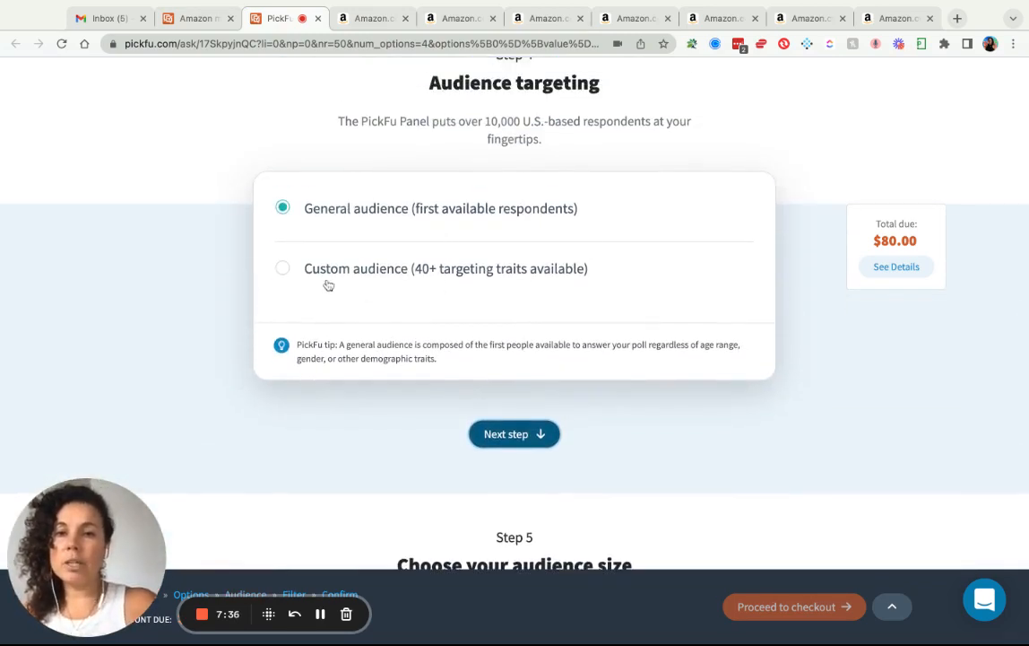
pyautogui.click(285, 272)
pyautogui.scroll(-3, 425, 324)
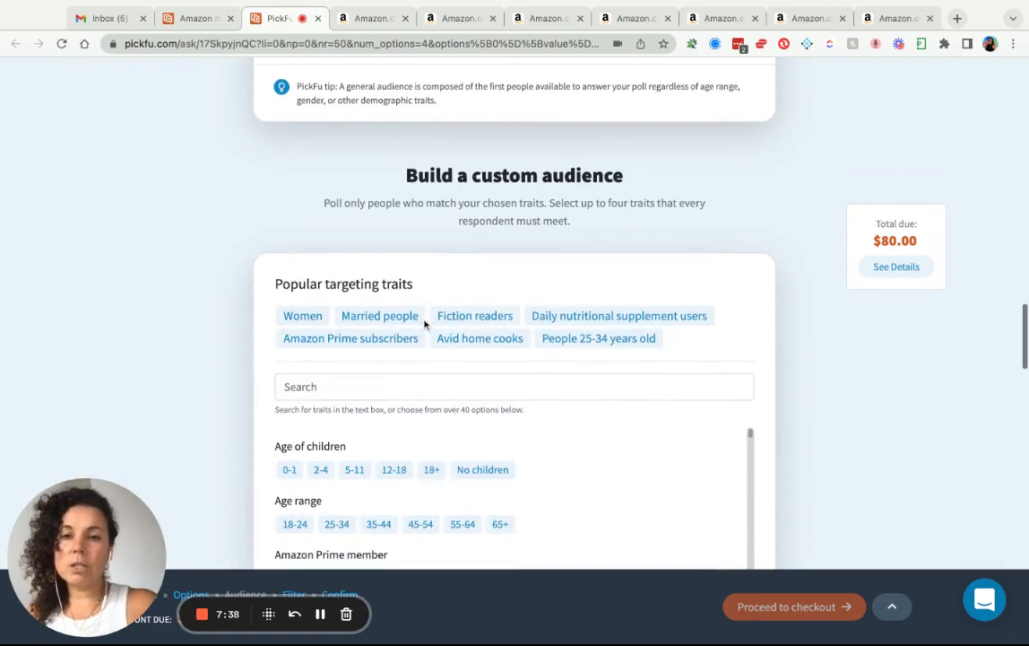
pyautogui.scroll(1, 400, 387)
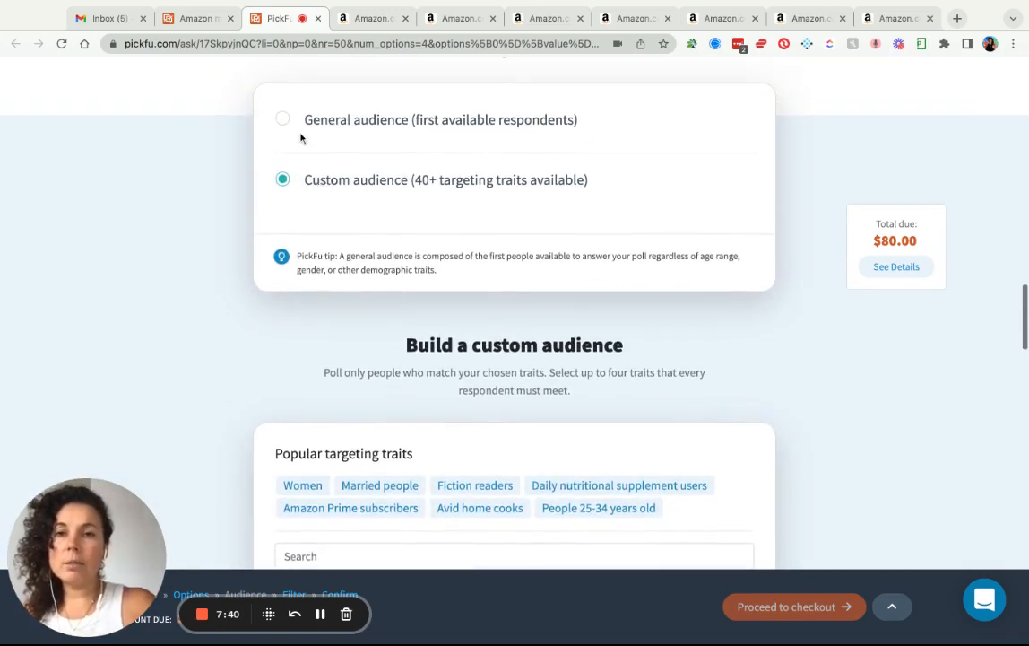
pyautogui.click(301, 134)
pyautogui.click(526, 349)
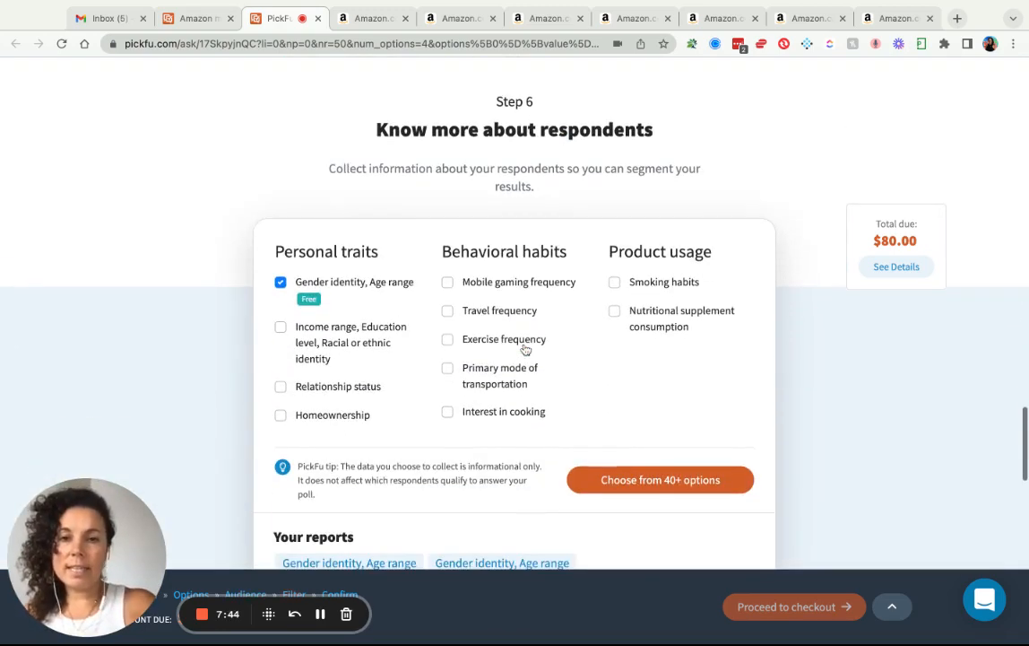
pyautogui.scroll(-2, 526, 348)
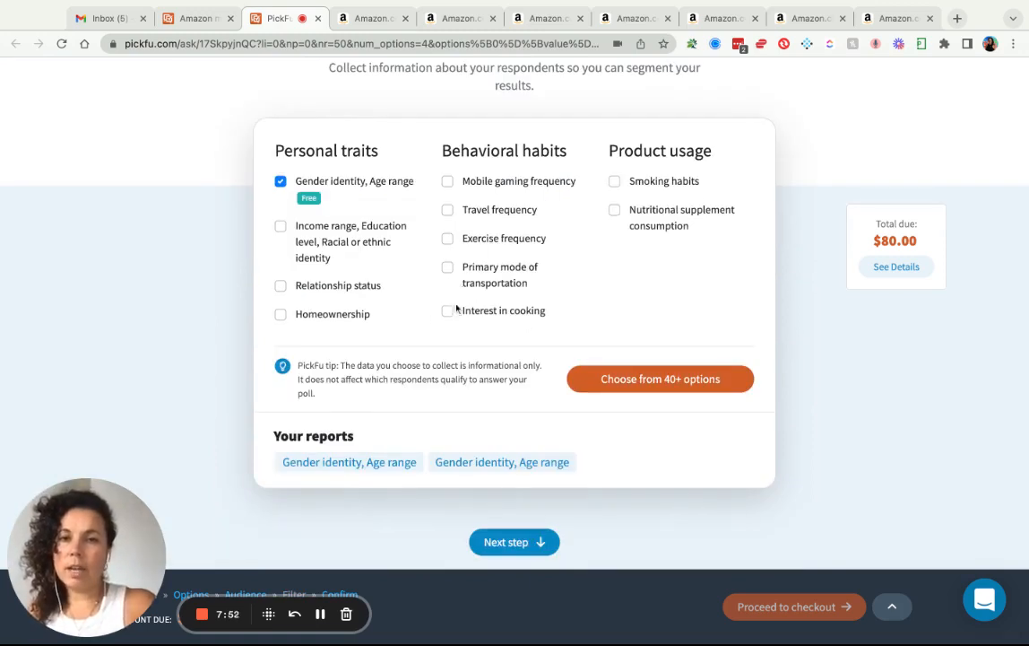
pyautogui.scroll(-1, 544, 338)
pyautogui.click(512, 431)
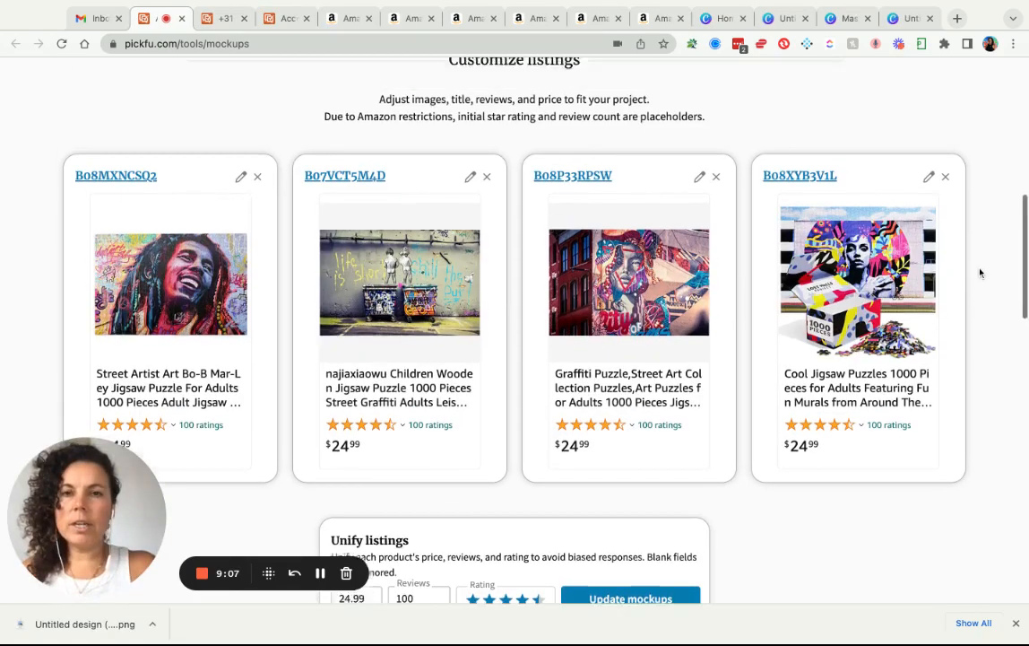
# Give the fourth Cool Jigsaw Puzzles mockup a mural-over-scattered-pieces main image.
pyautogui.scroll(5, 981, 273)
pyautogui.scroll(3, 597, 126)
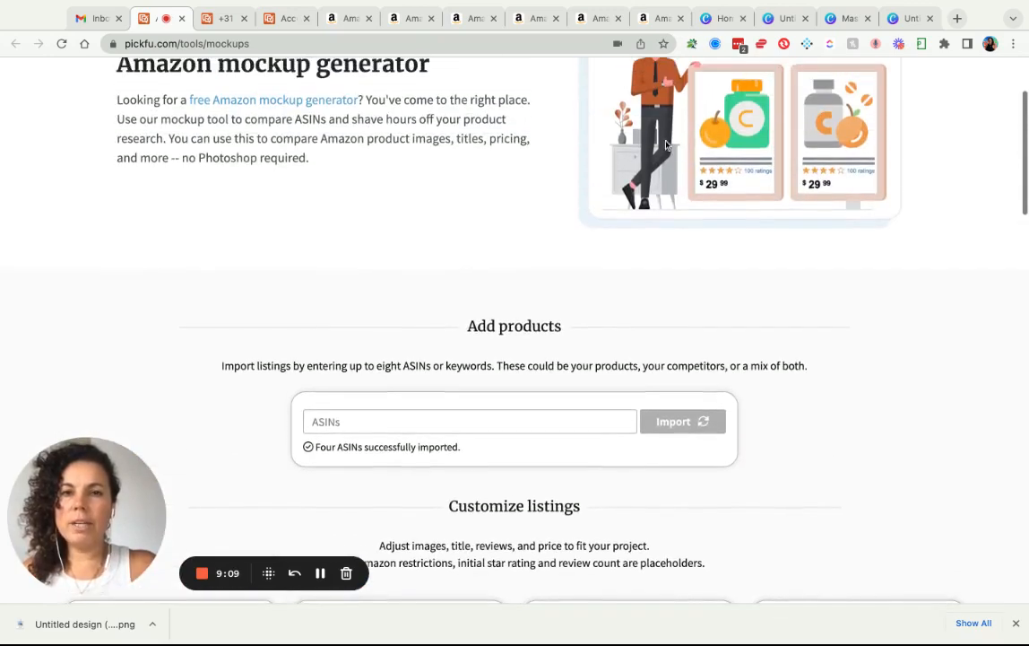
pyautogui.scroll(1, 470, 231)
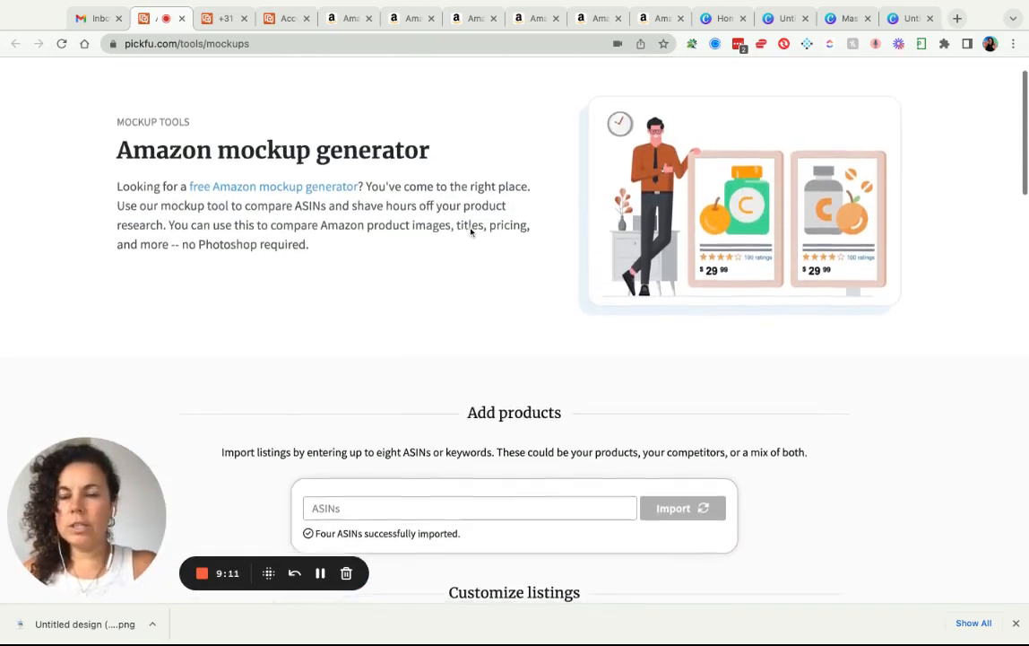
pyautogui.scroll(-5, 473, 230)
pyautogui.scroll(-3, 475, 480)
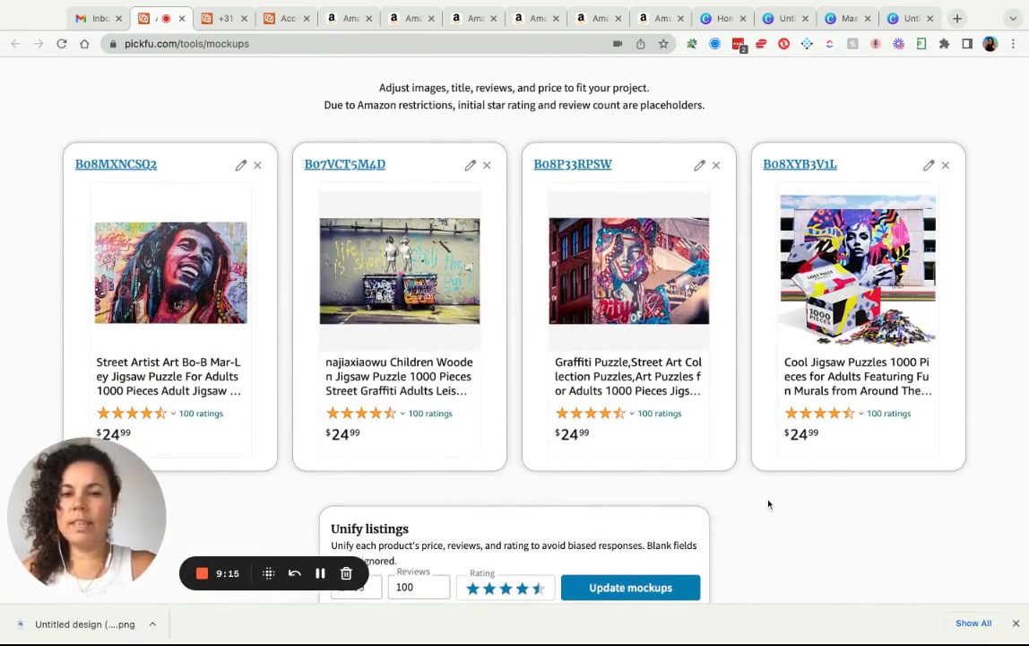
pyautogui.scroll(-1, 770, 507)
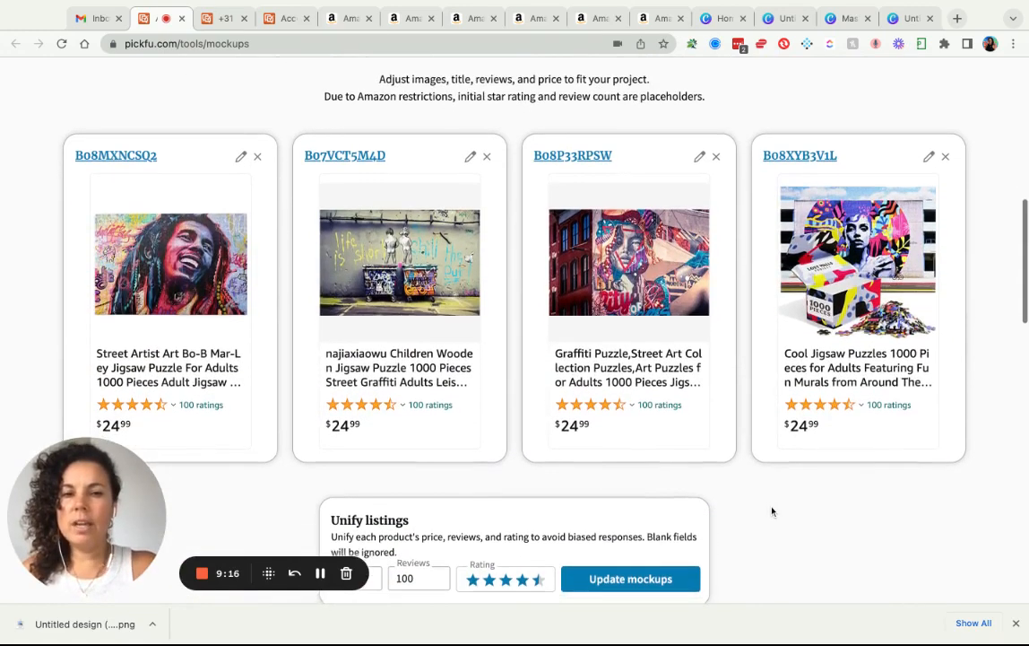
pyautogui.click(929, 158)
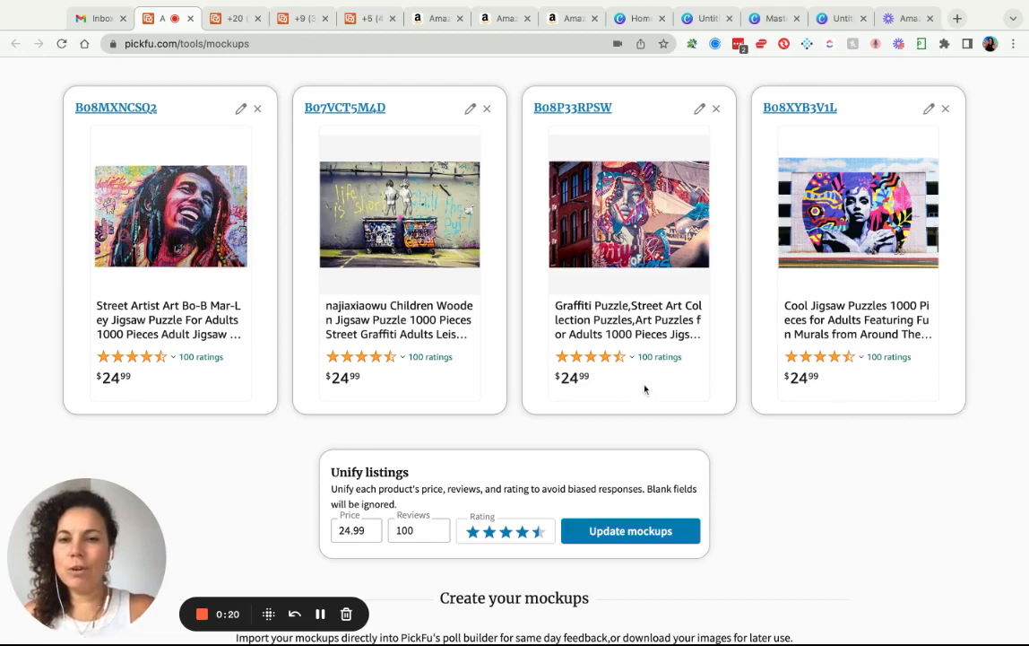
# Send the four puzzle mockups into a new poll.
pyautogui.scroll(-4, 744, 359)
pyautogui.scroll(-1, 744, 360)
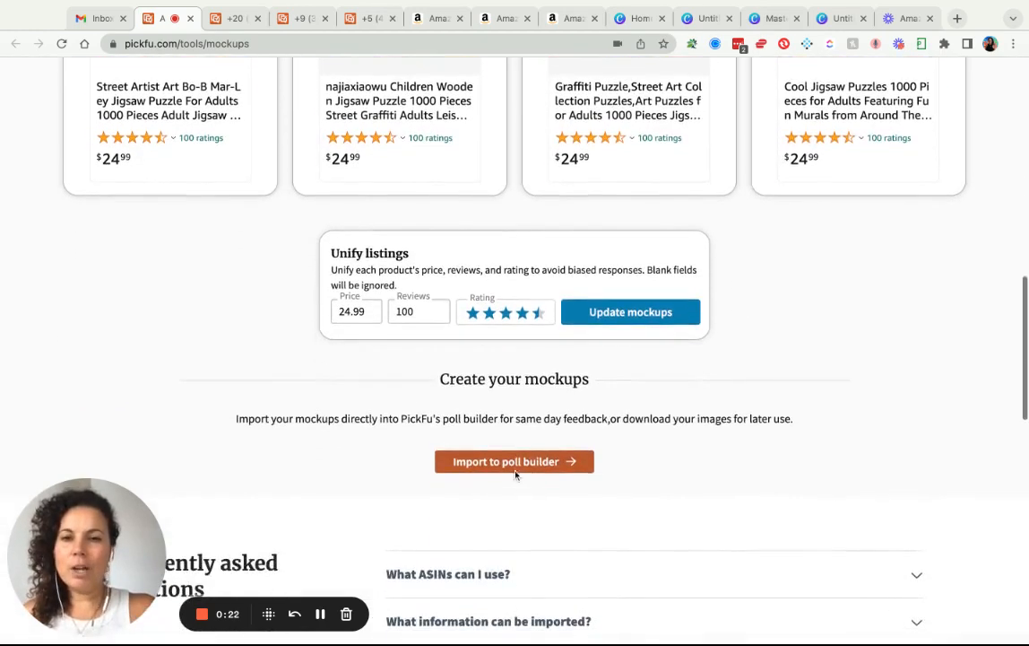
pyautogui.click(520, 463)
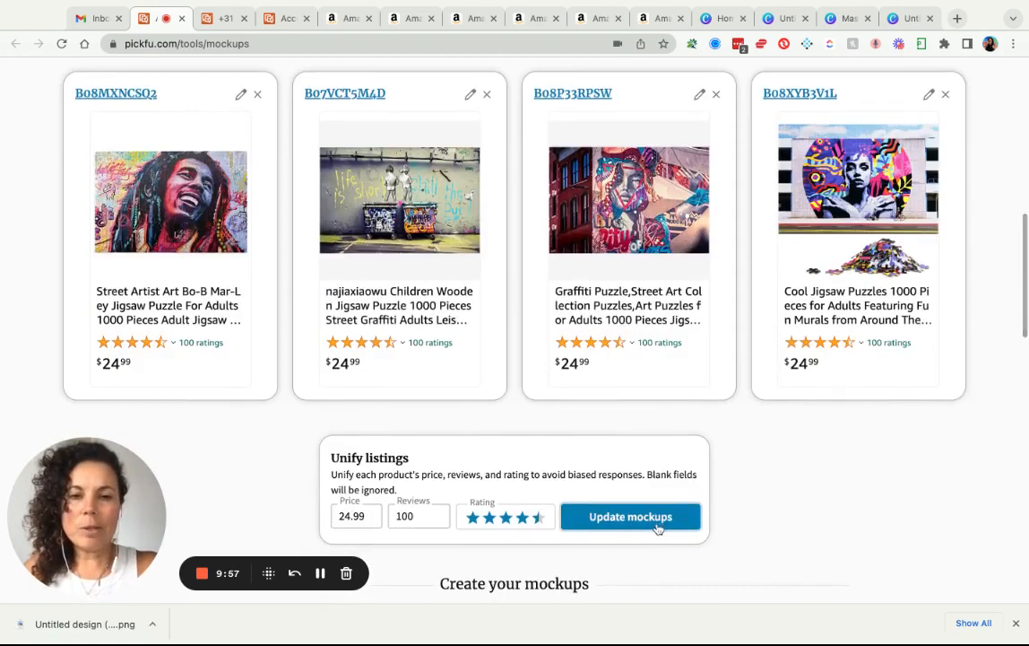
# Import the mockups to a poll, swap the fourth mockup's image to the box with pieces, and save.
pyautogui.scroll(-2, 653, 525)
pyautogui.click(531, 490)
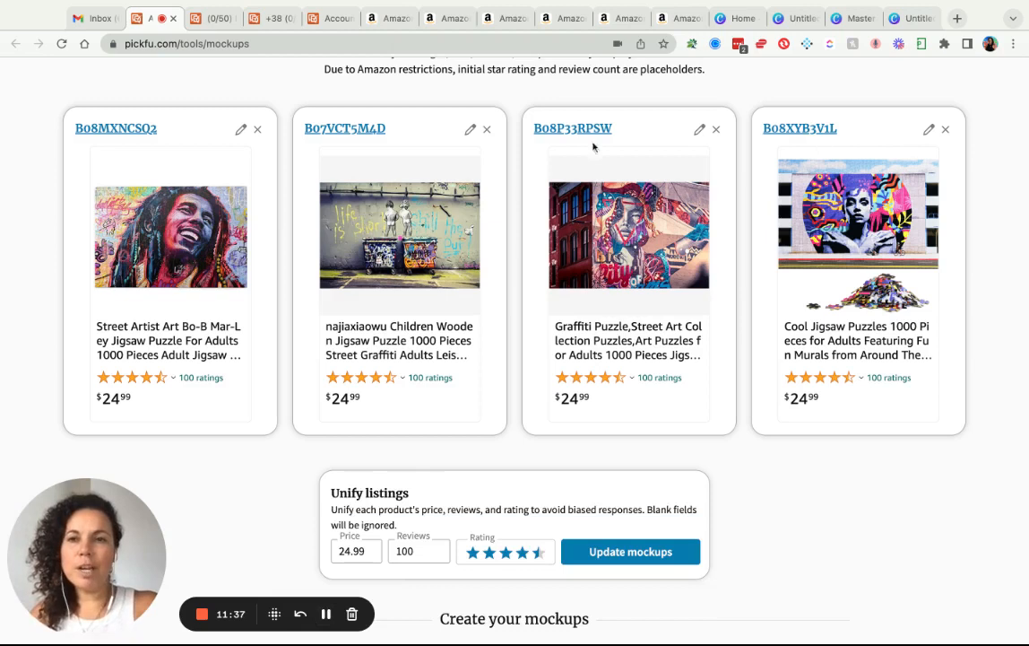
pyautogui.click(929, 129)
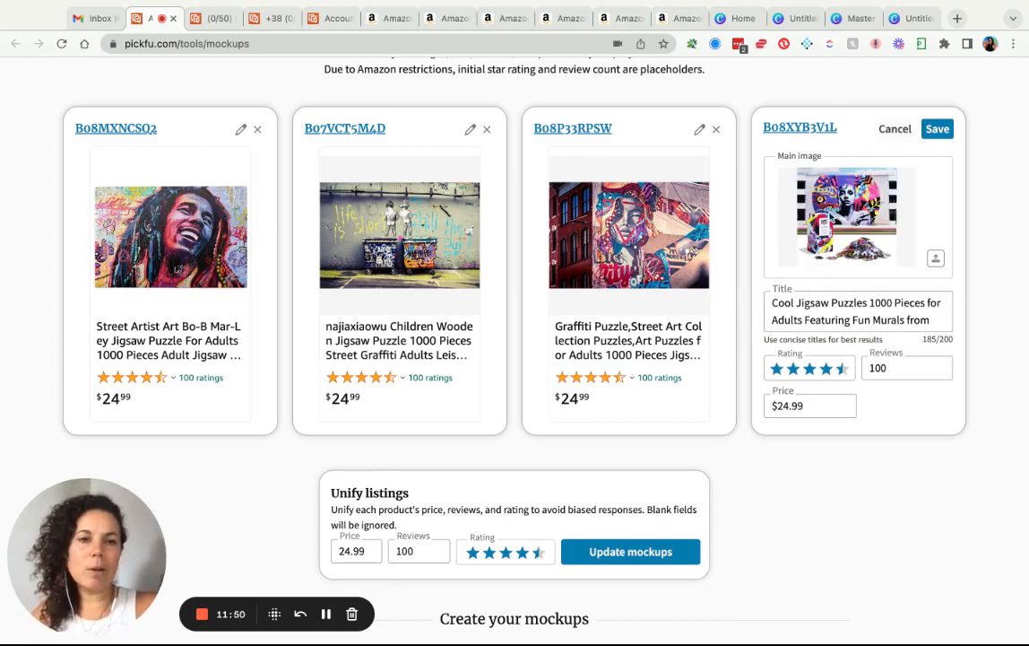
pyautogui.click(937, 129)
pyautogui.scroll(-1, 918, 205)
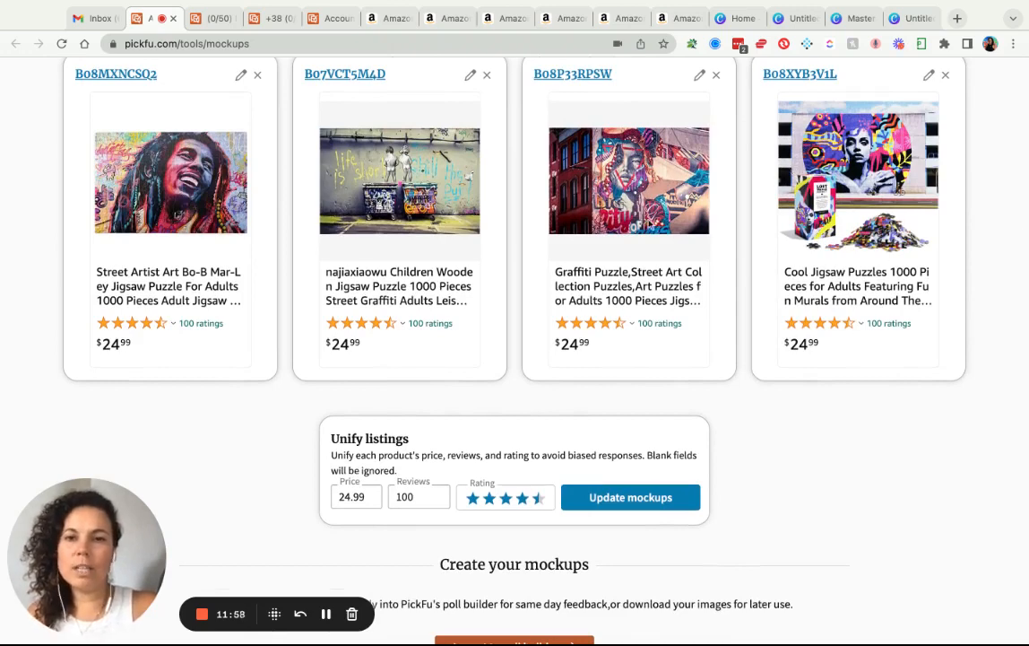
pyautogui.scroll(-2, 693, 290)
pyautogui.scroll(-3, 693, 289)
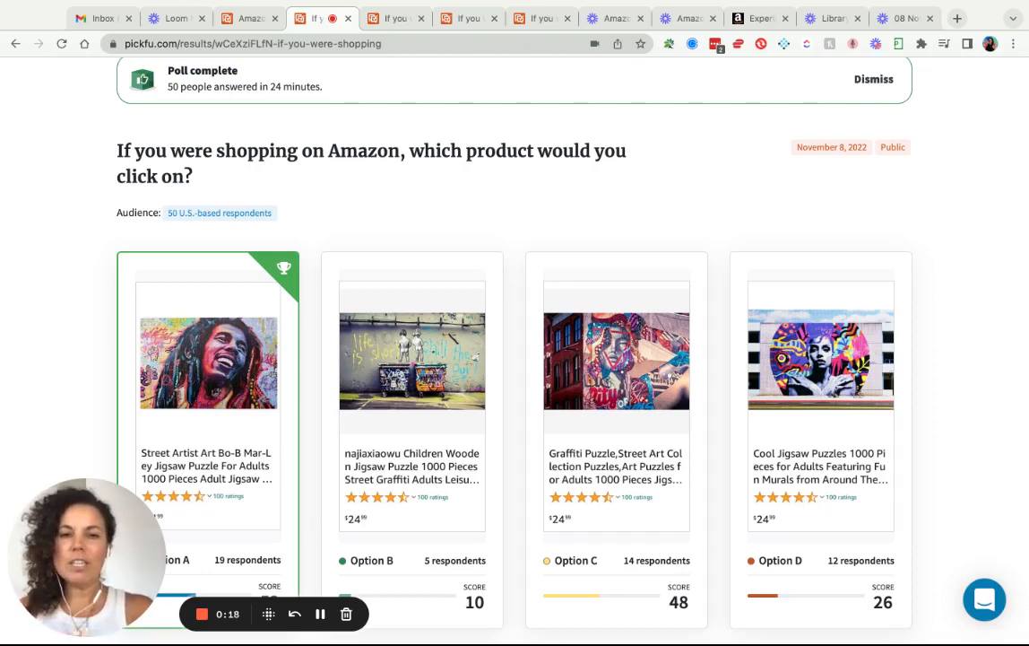
# Scroll through the completed poll results where Option A, the Bob Marley puzzle, wins.
pyautogui.scroll(-1, 880, 377)
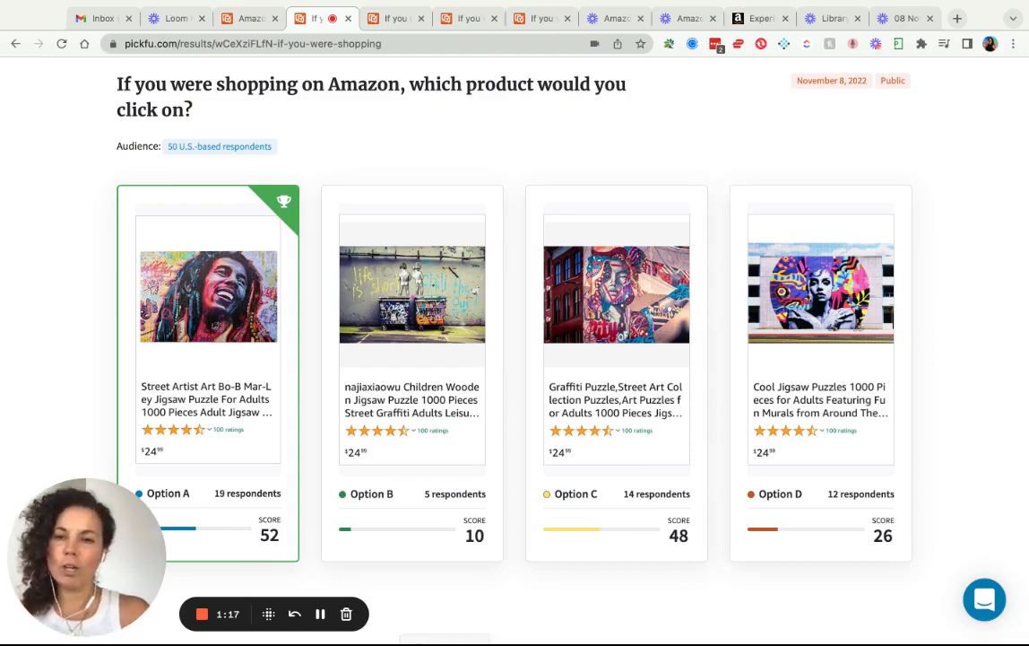
pyautogui.scroll(-1, 417, 287)
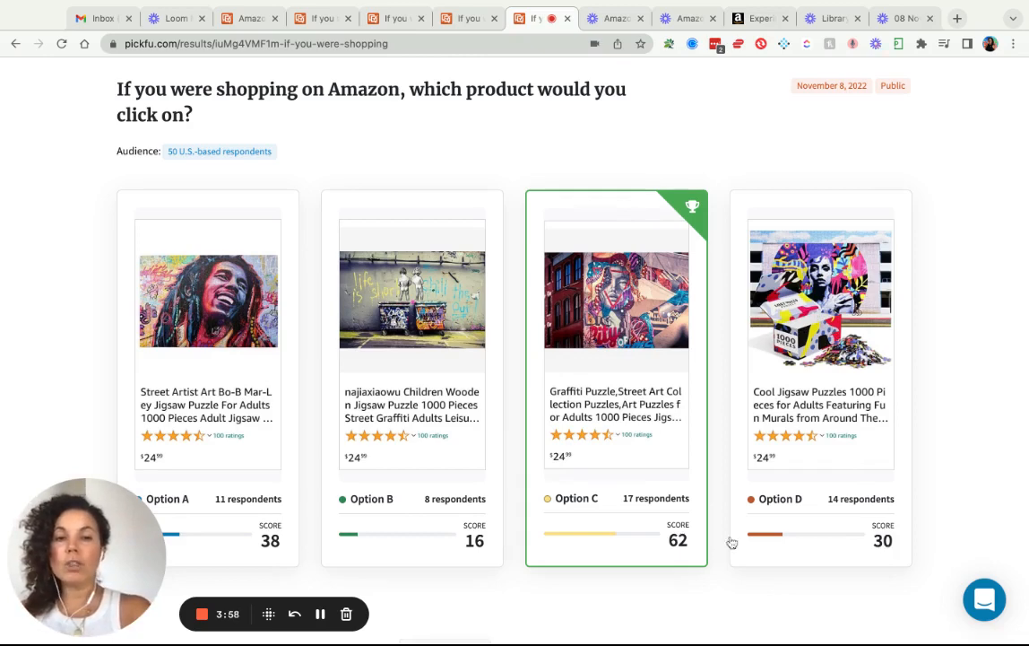
# Inspect the detailed round-by-round vote counts behind Option C's win, then switch to the Bob Marley version.
pyautogui.scroll(-5, 686, 556)
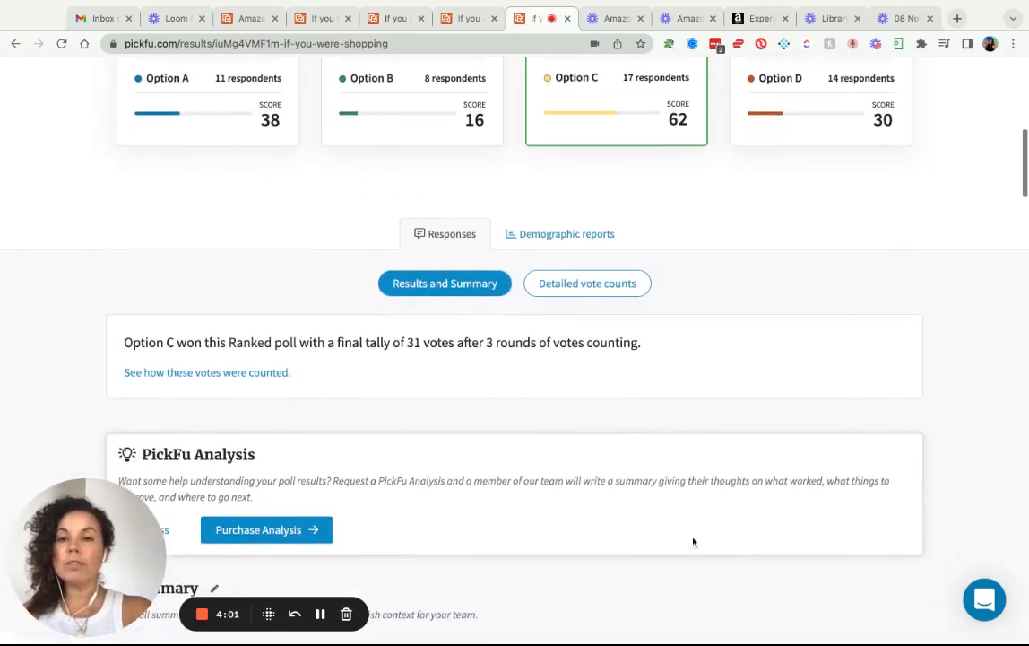
pyautogui.click(274, 373)
pyautogui.scroll(-2, 406, 398)
pyautogui.scroll(-1, 406, 398)
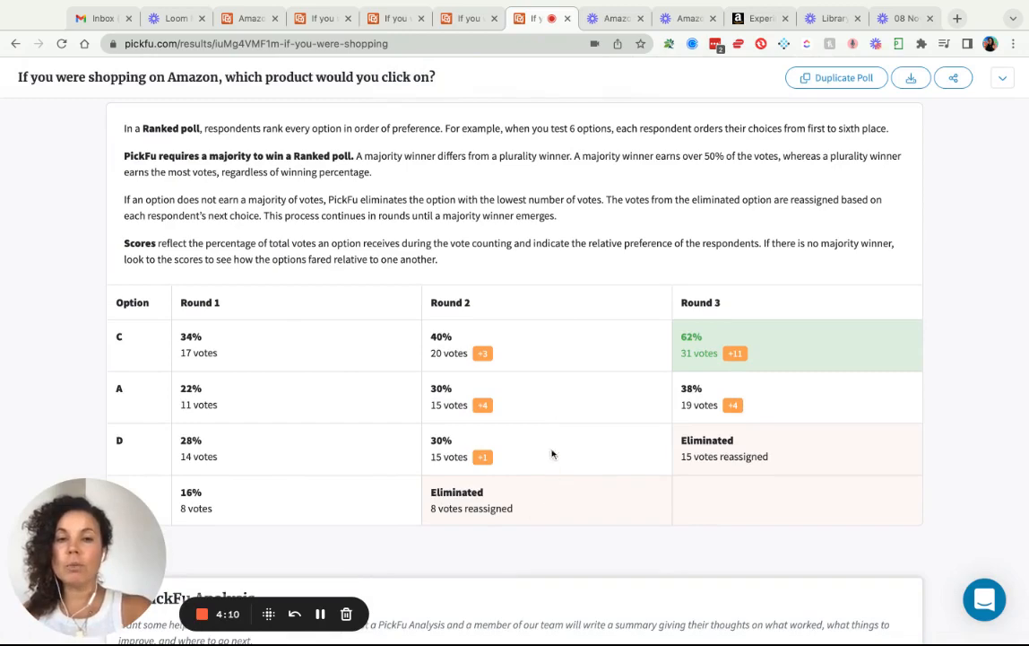
pyautogui.scroll(1, 780, 389)
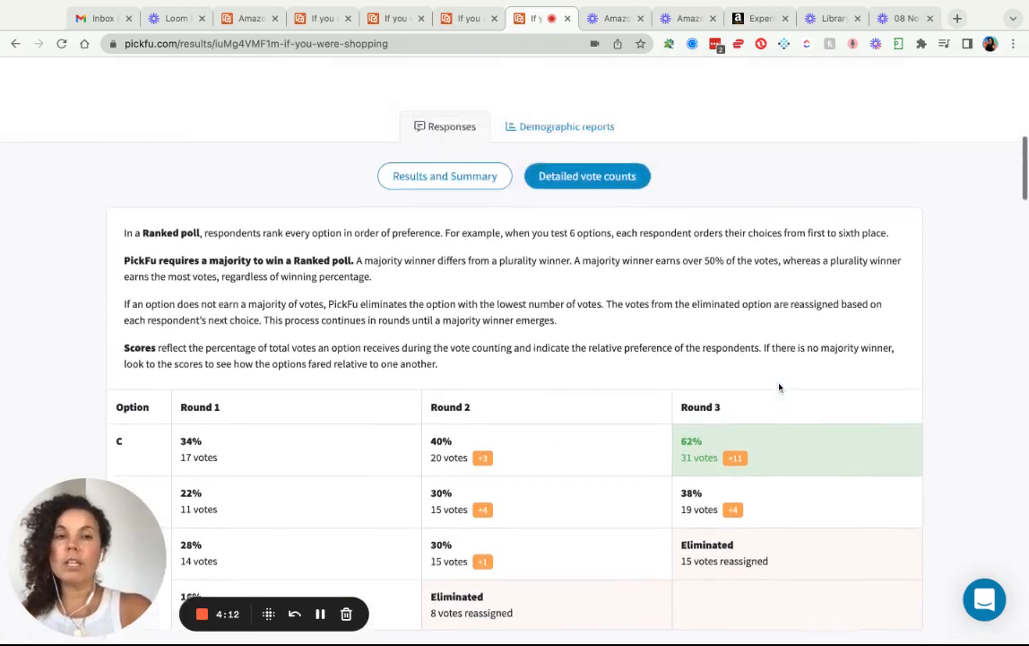
pyautogui.scroll(4, 779, 387)
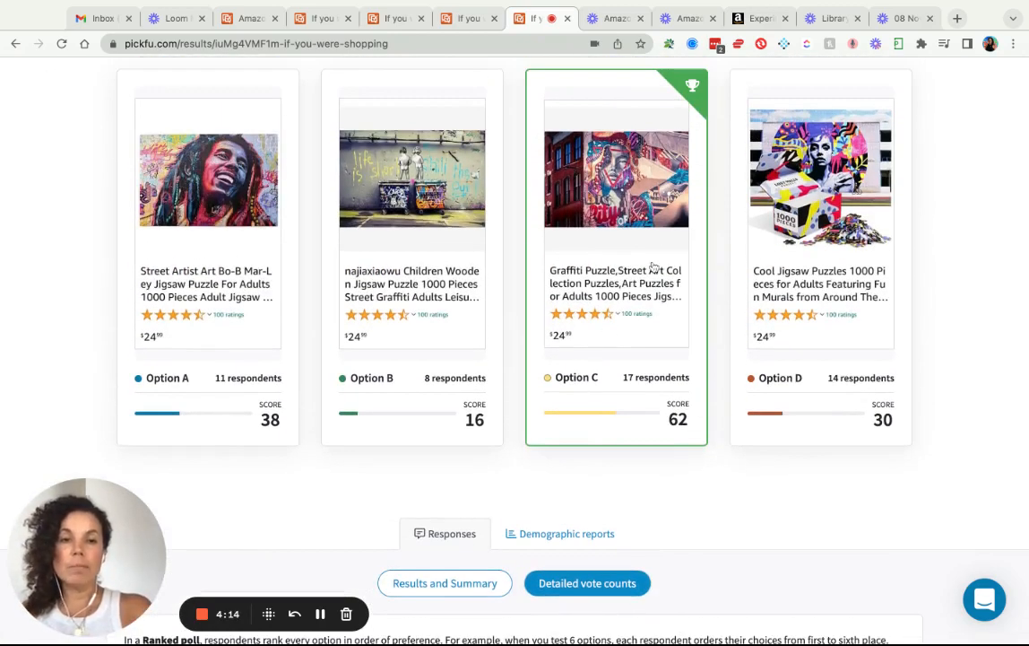
pyautogui.scroll(1, 653, 268)
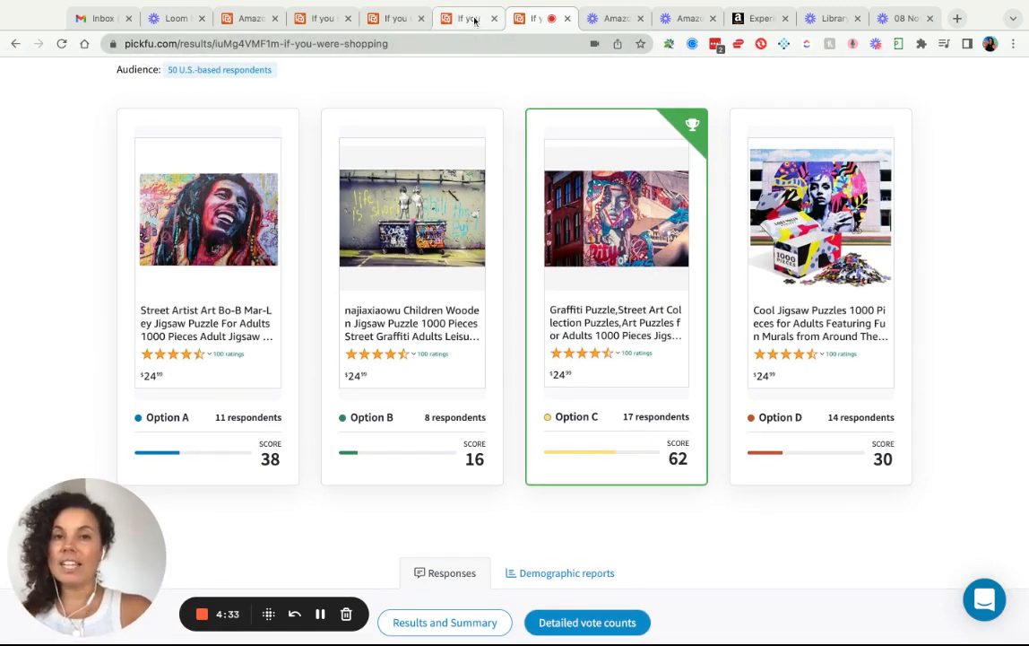
pyautogui.click(474, 24)
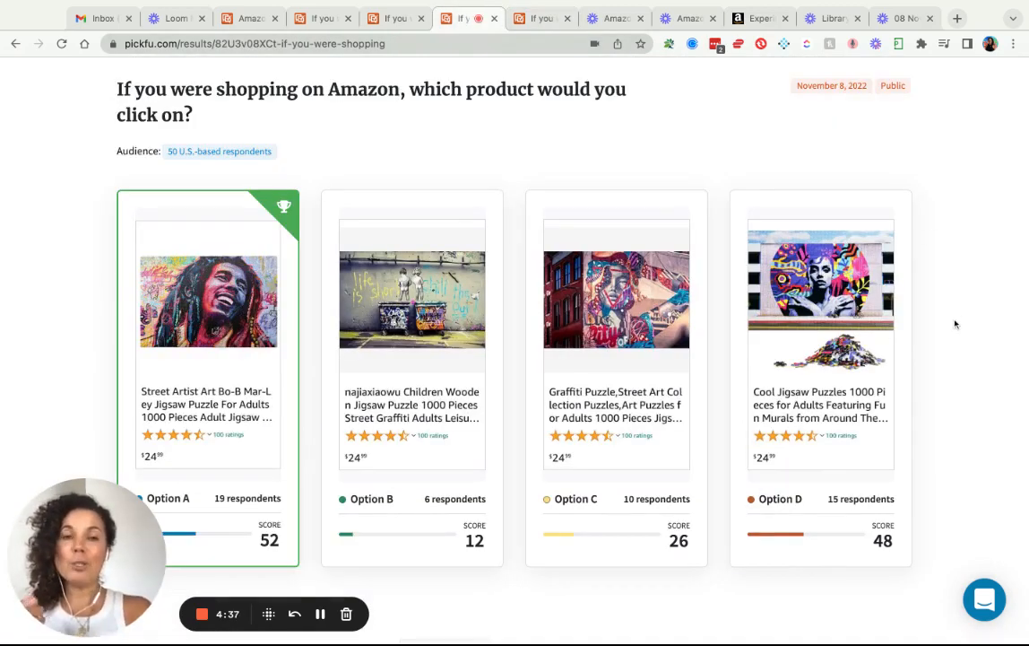
# Compare the two 'If you were shopping' poll versions, ending where the mural puzzle beats Bob Marley 54–46.
pyautogui.scroll(-1, 955, 324)
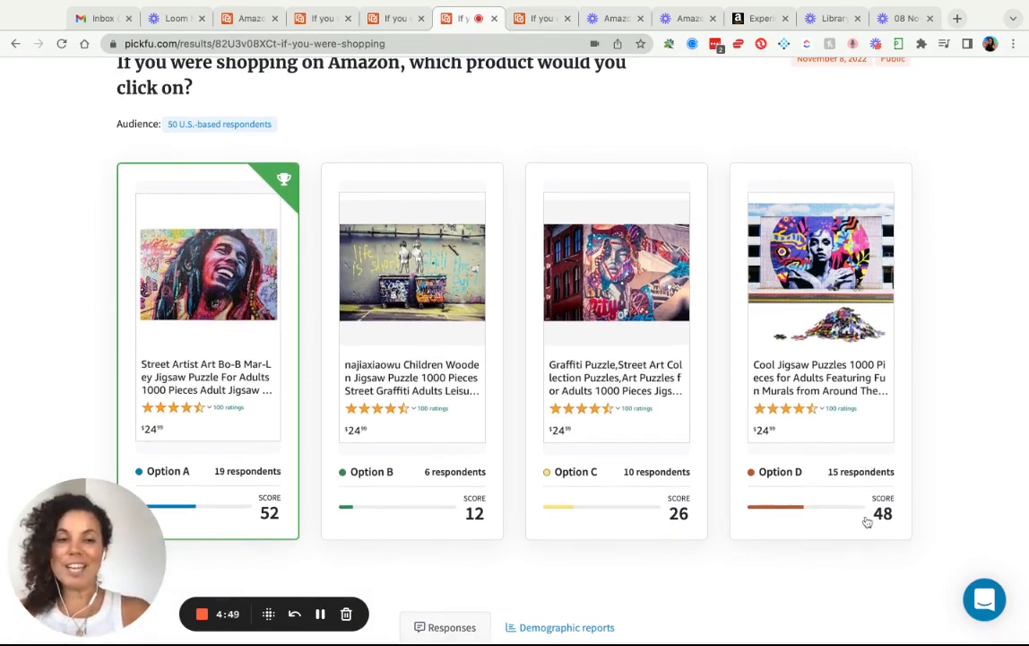
pyautogui.scroll(-1, 867, 522)
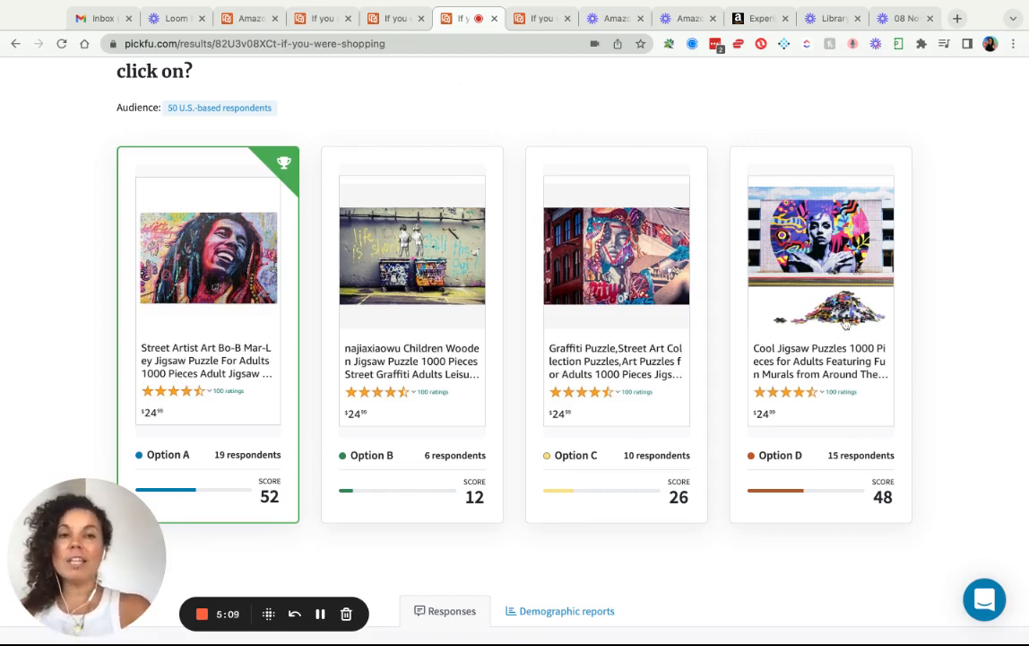
pyautogui.click(406, 19)
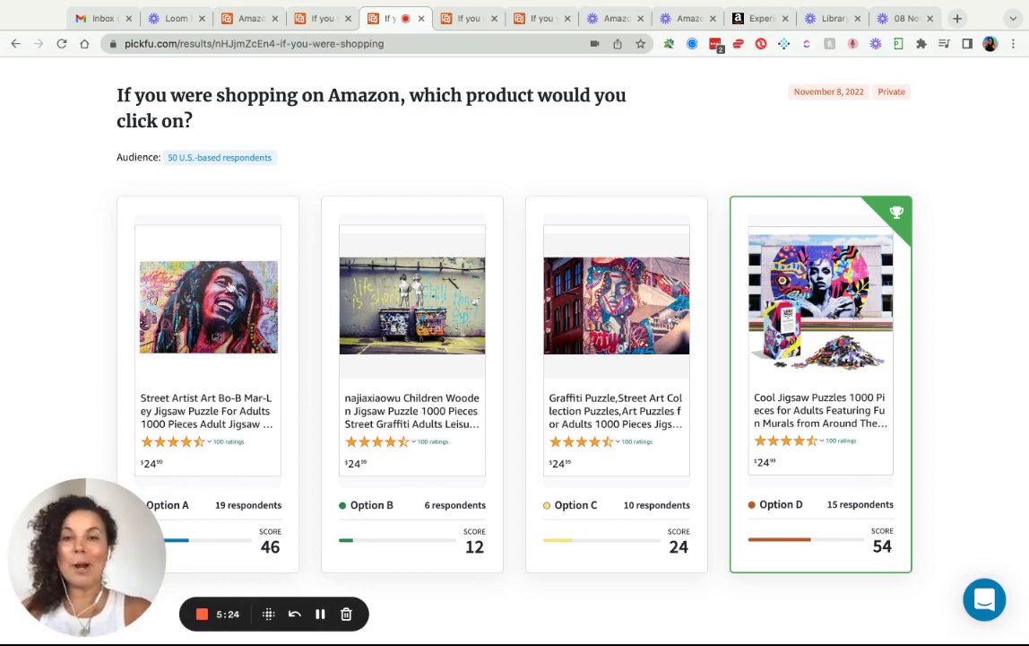
pyautogui.scroll(-1, 225, 283)
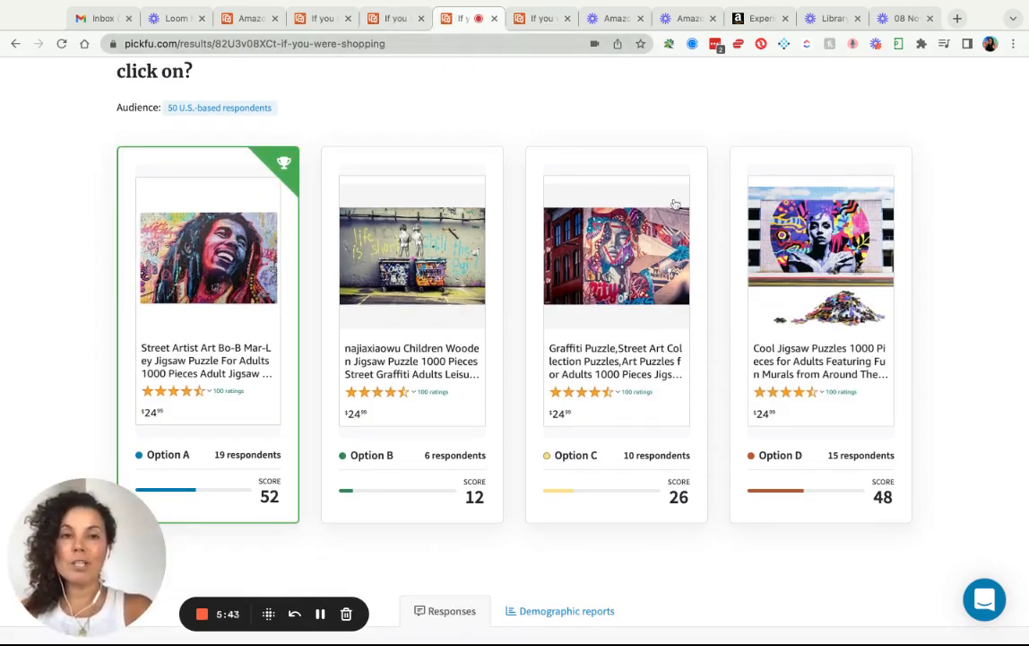
pyautogui.click(399, 19)
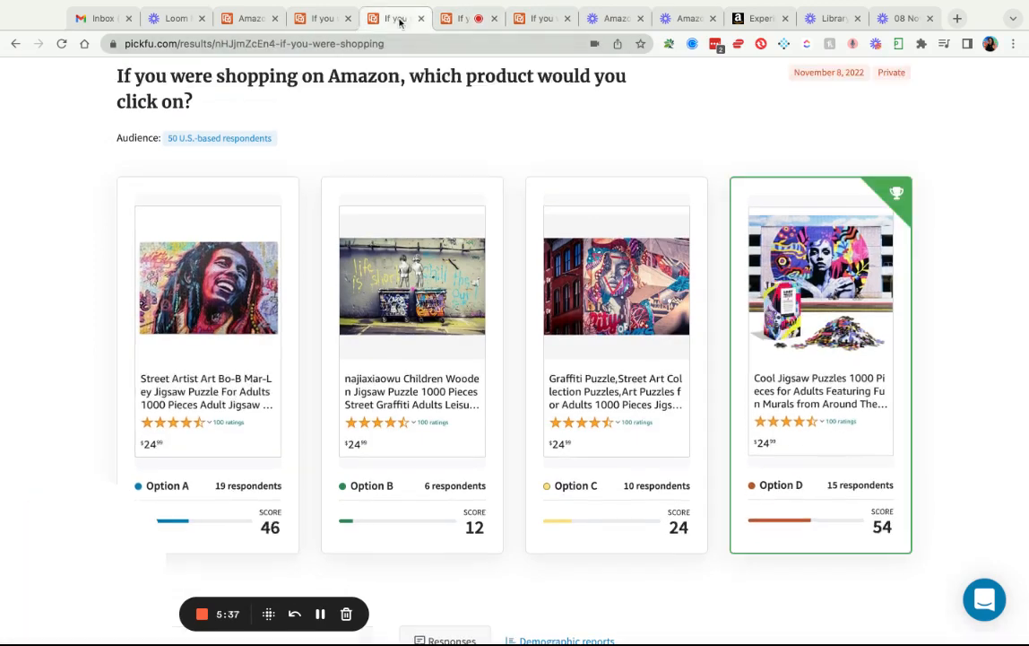